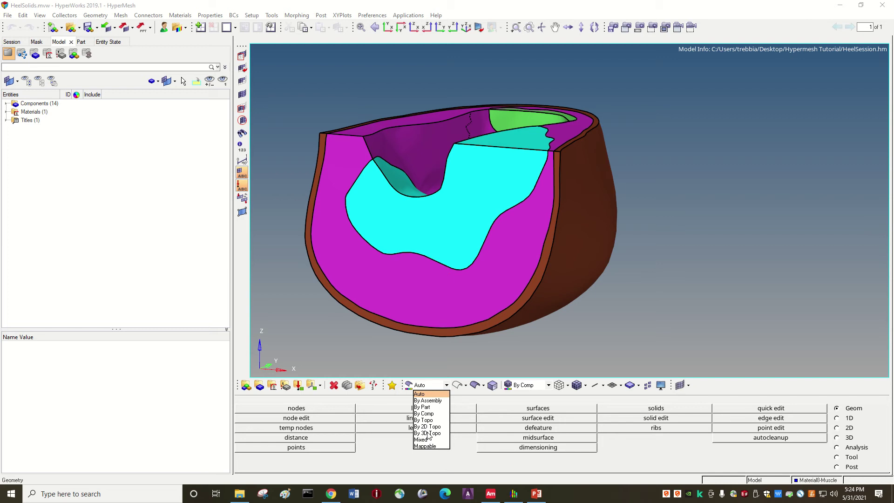
# Color the geometry by 3D topology and hide the geometry of Calcaneus-Muscle and the components below it, keeping Tendon-Fat displayed.
pyautogui.click(427, 433)
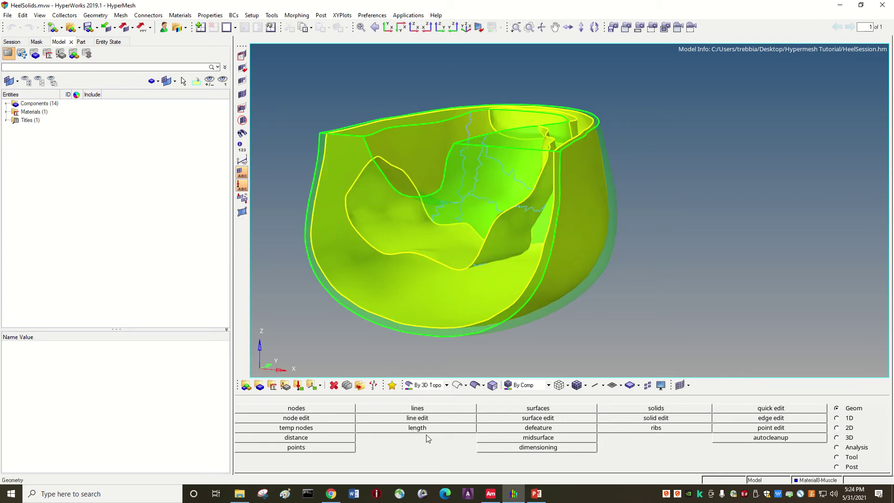
pyautogui.click(6, 104)
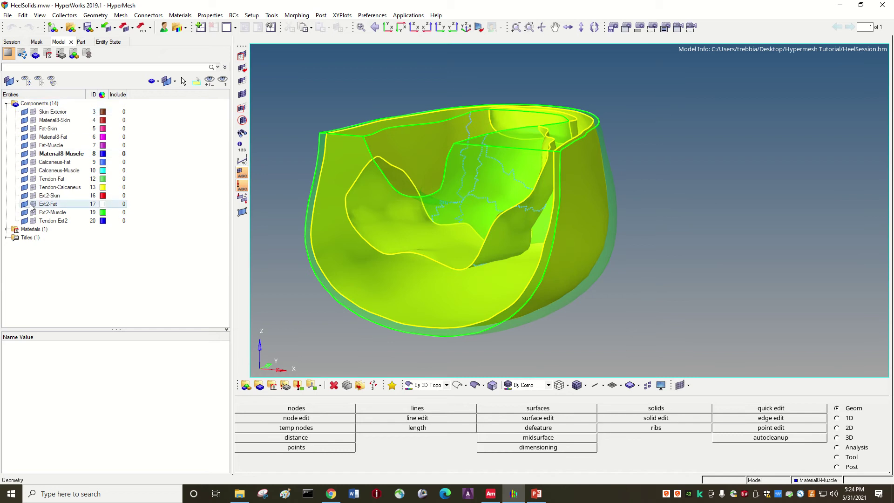
pyautogui.moveTo(25, 218); pyautogui.dragTo(25, 178)
pyautogui.click(24, 178)
pyautogui.click(24, 170)
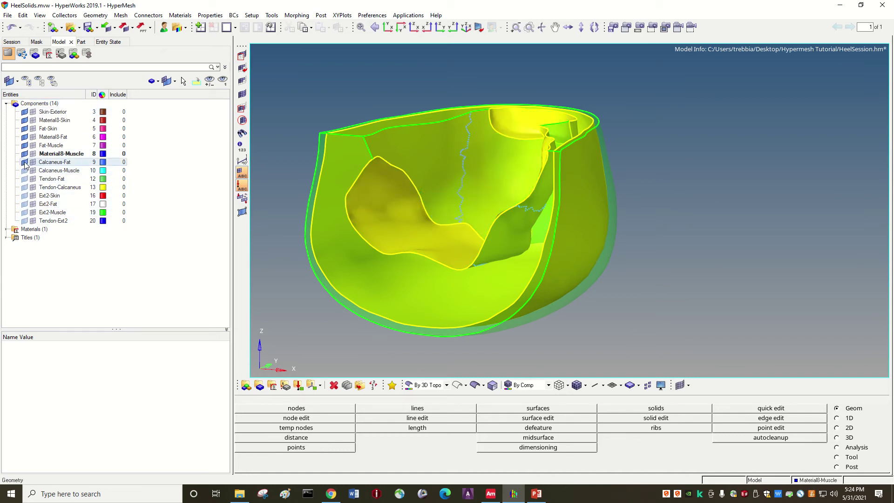
pyautogui.click(24, 175)
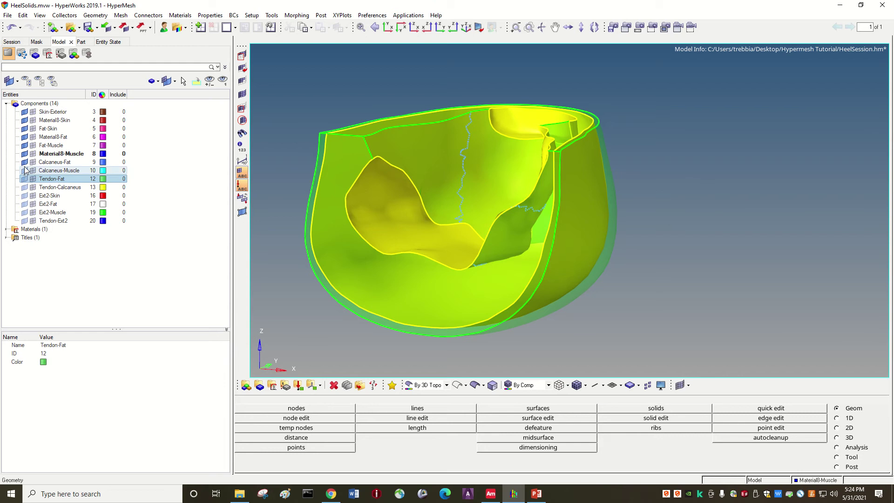
pyautogui.click(25, 170)
pyautogui.click(25, 172)
pyautogui.click(25, 172)
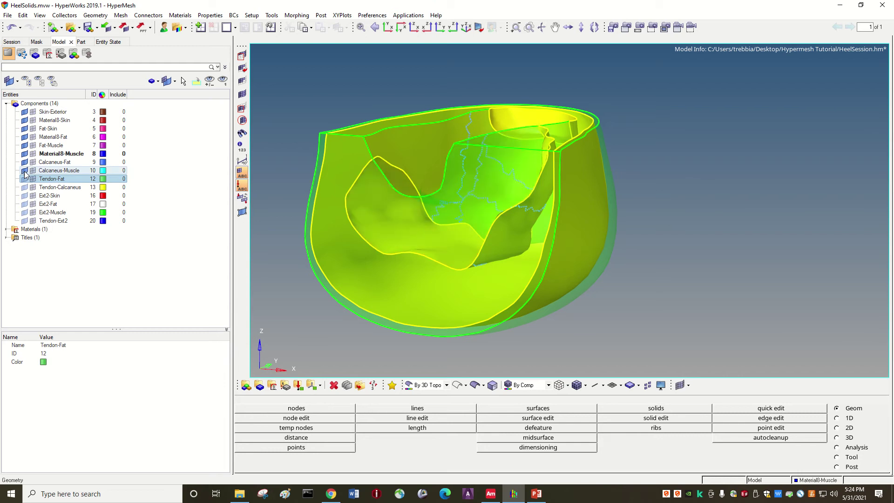
pyautogui.click(25, 171)
pyautogui.click(25, 179)
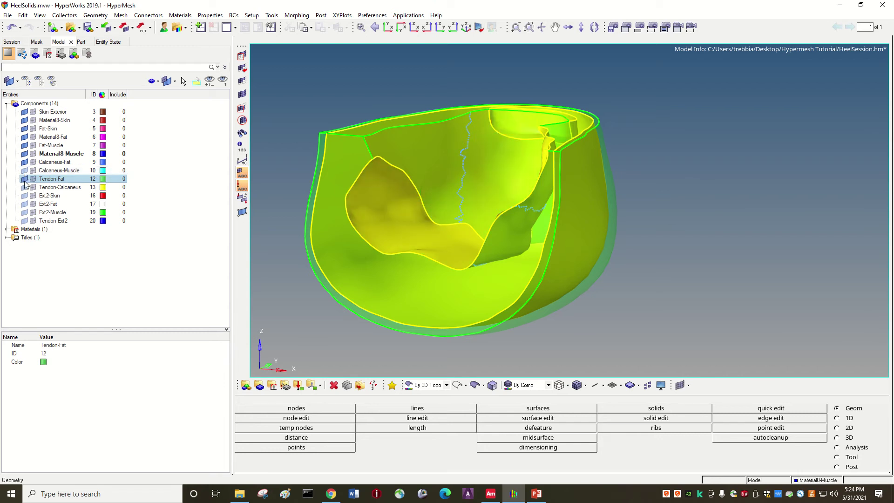
# Hide the geometry of all components from Calcaneus-Fat up to Skin-Exterior, isolating Tendon-Fat.
pyautogui.click(25, 162)
pyautogui.click(25, 155)
pyautogui.click(26, 146)
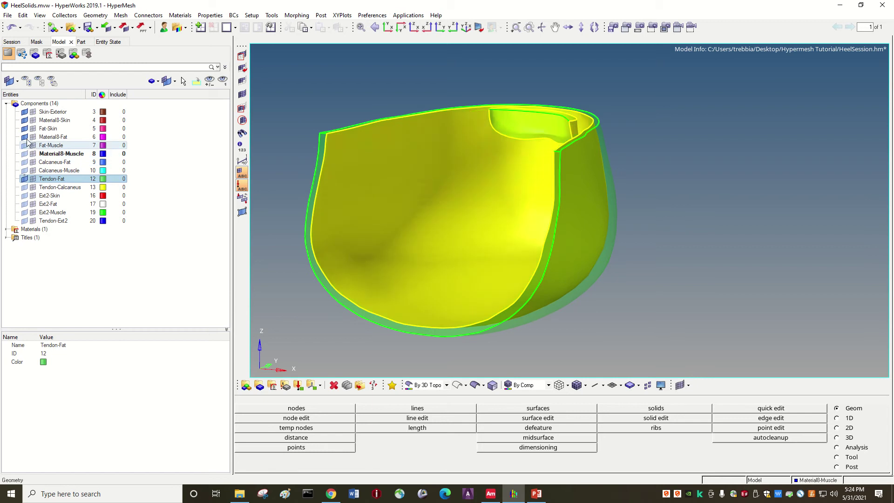
pyautogui.click(26, 138)
pyautogui.click(26, 129)
pyautogui.click(26, 120)
pyautogui.click(26, 112)
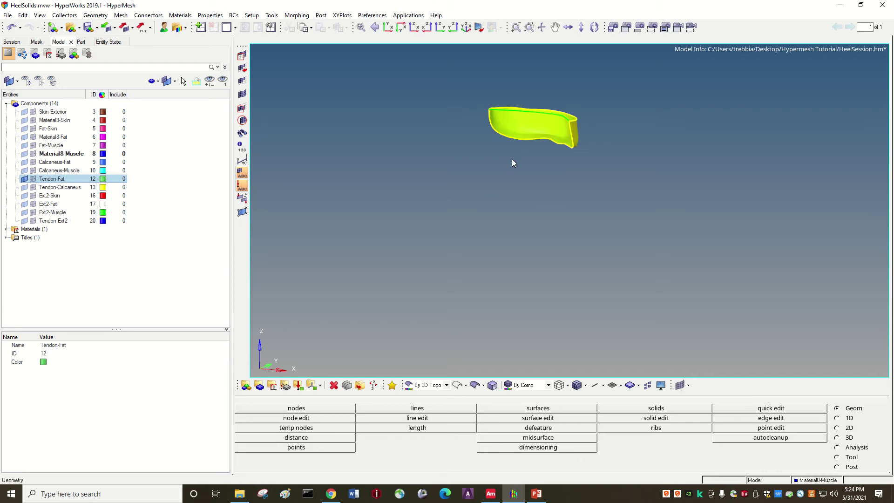
# Examine the shape and edges of the isolated Tendon-Fat solid from several angles.
pyautogui.keyDown('ctrl'); pyautogui.moveTo(530, 177); pyautogui.dragTo(544, 164); pyautogui.keyUp('ctrl')
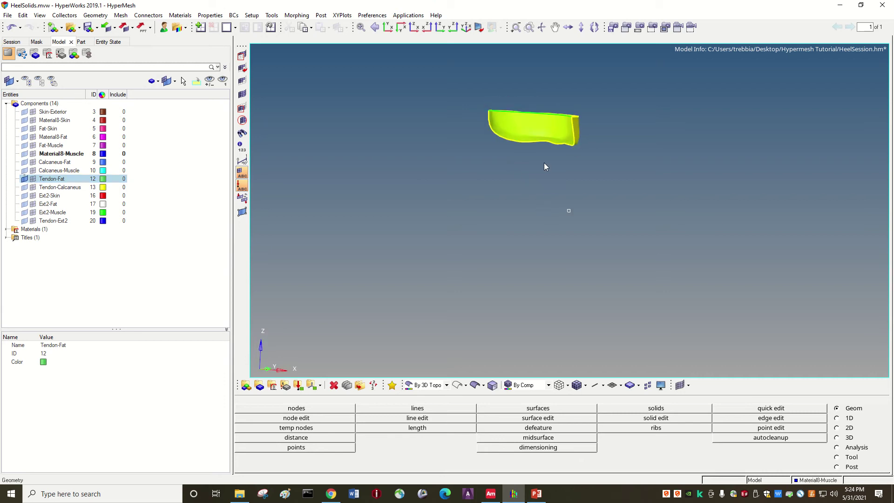
pyautogui.keyDown('ctrl'); pyautogui.scroll(-2, 546, 135); pyautogui.keyUp('ctrl')
pyautogui.keyDown('ctrl'); pyautogui.scroll(4, 561, 88); pyautogui.keyUp('ctrl')
pyautogui.keyDown('ctrl'); pyautogui.scroll(2, 470, 206); pyautogui.keyUp('ctrl')
pyautogui.keyDown('ctrl'); pyautogui.moveTo(469, 206); pyautogui.dragTo(617, 201); pyautogui.keyUp('ctrl')
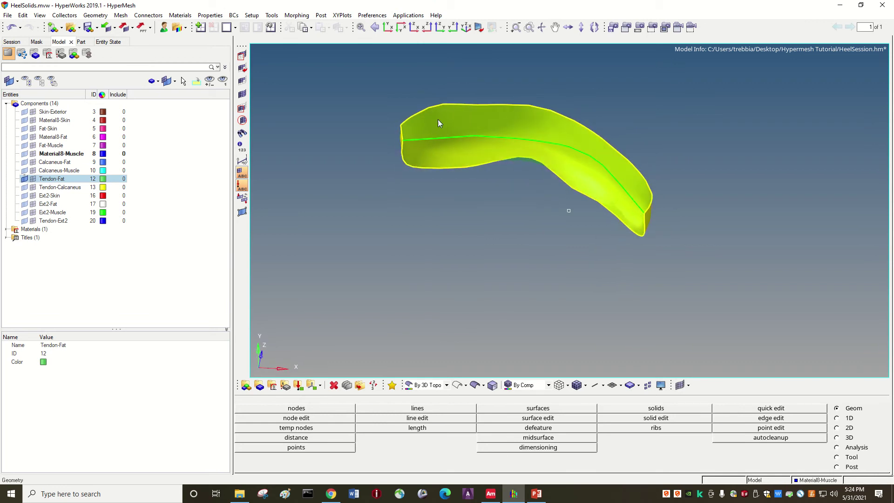
pyautogui.keyDown('ctrl'); pyautogui.moveTo(535, 185); pyautogui.dragTo(568, 210); pyautogui.keyUp('ctrl')
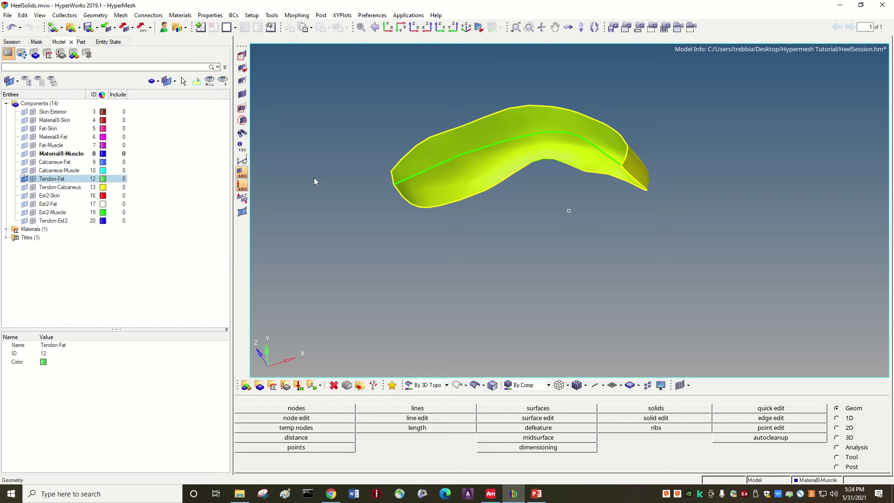
pyautogui.keyDown('ctrl'); pyautogui.moveTo(410, 84); pyautogui.dragTo(442, 70); pyautogui.keyUp('ctrl')
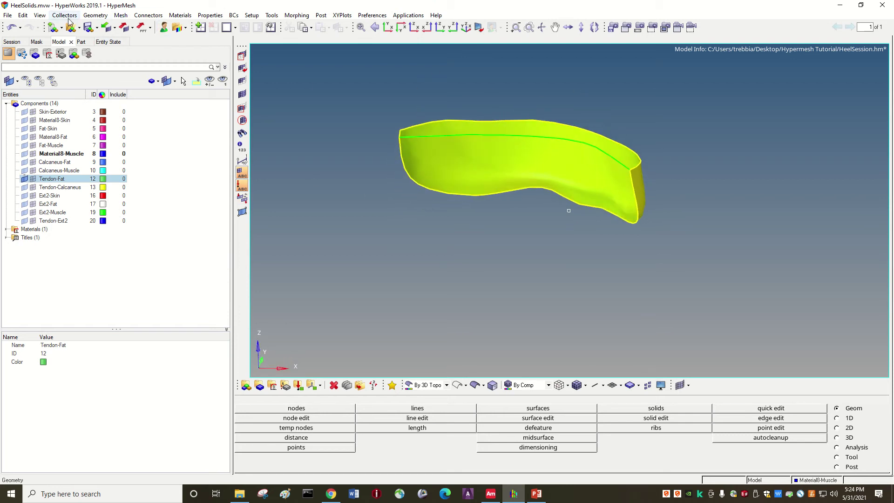
pyautogui.click(101, 16)
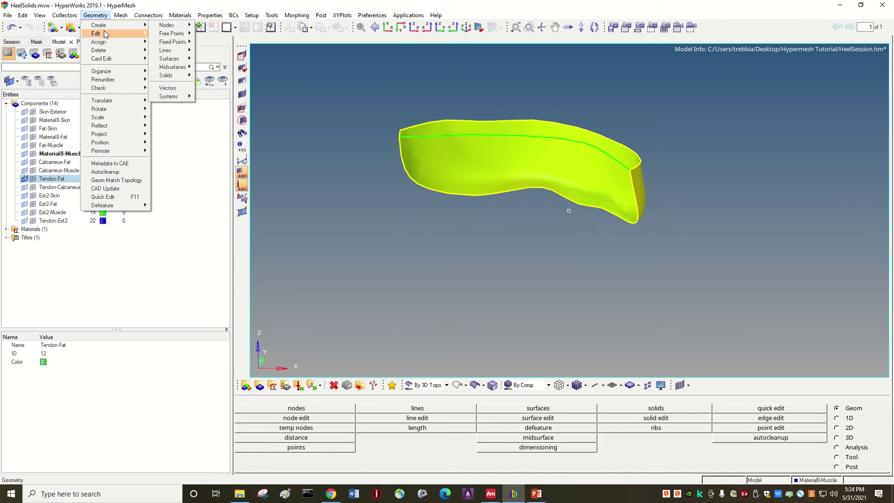
pyautogui.moveTo(110, 24)
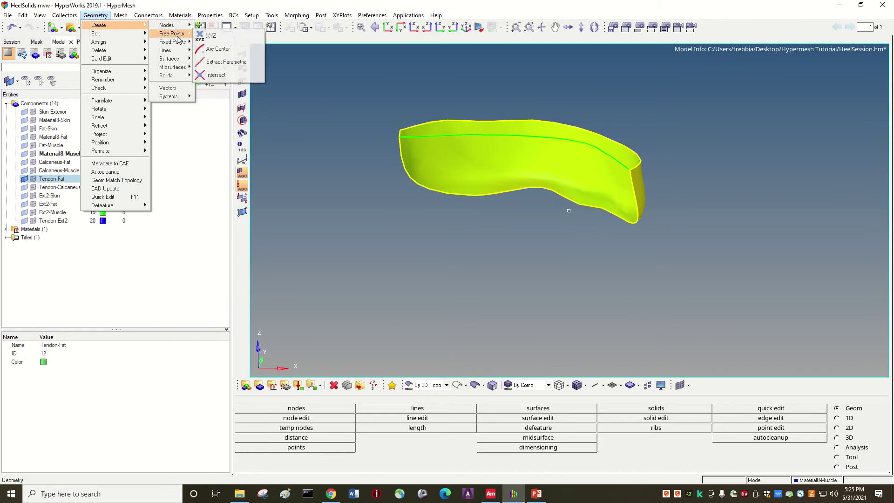
pyautogui.moveTo(177, 54)
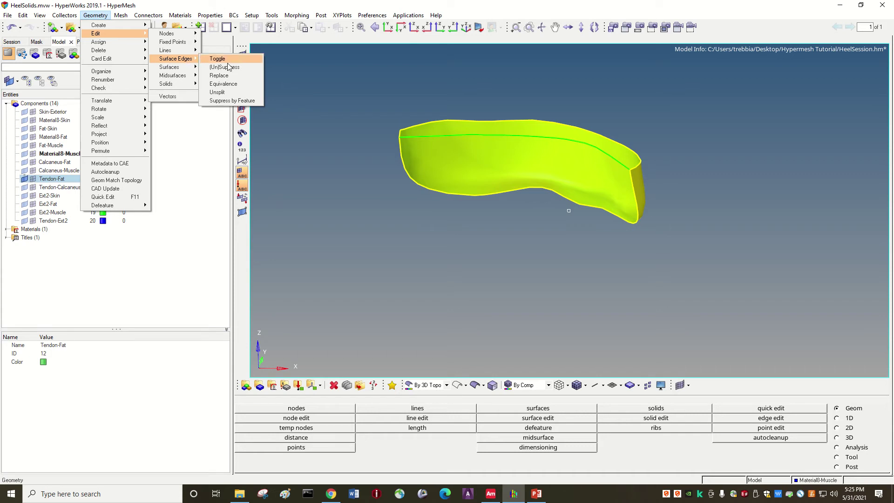
pyautogui.click(230, 92)
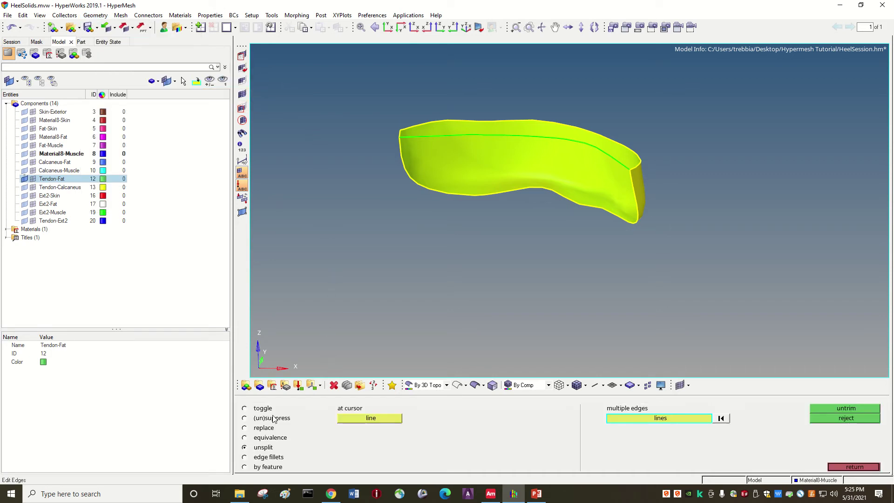
pyautogui.click(244, 408)
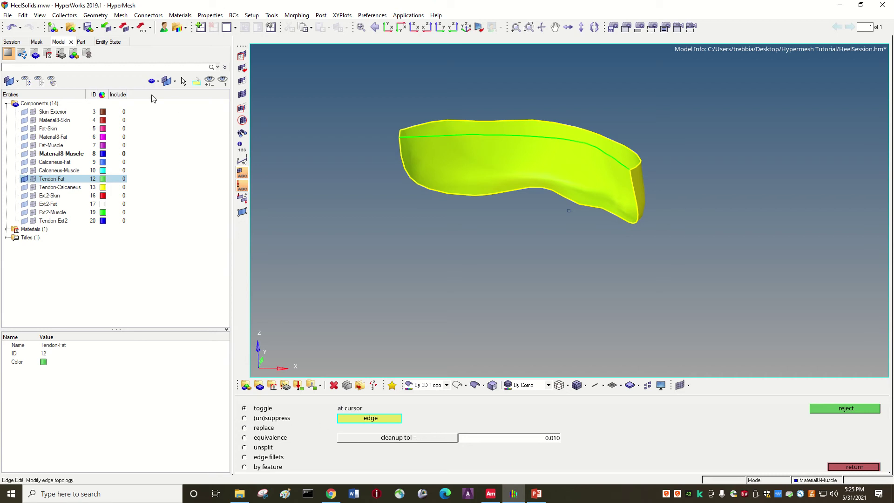
# Trim the tendon solid with a near-vertical cut line across its full height, close to its -X end.
pyautogui.click(103, 17)
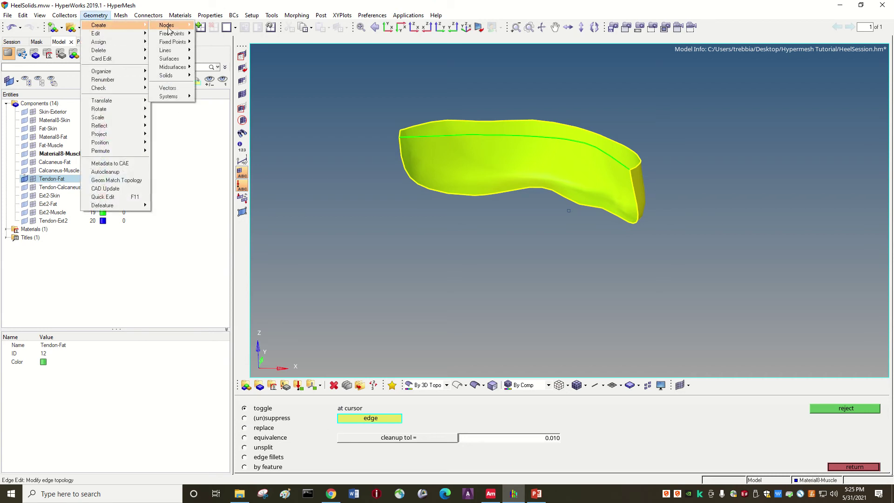
pyautogui.moveTo(168, 26)
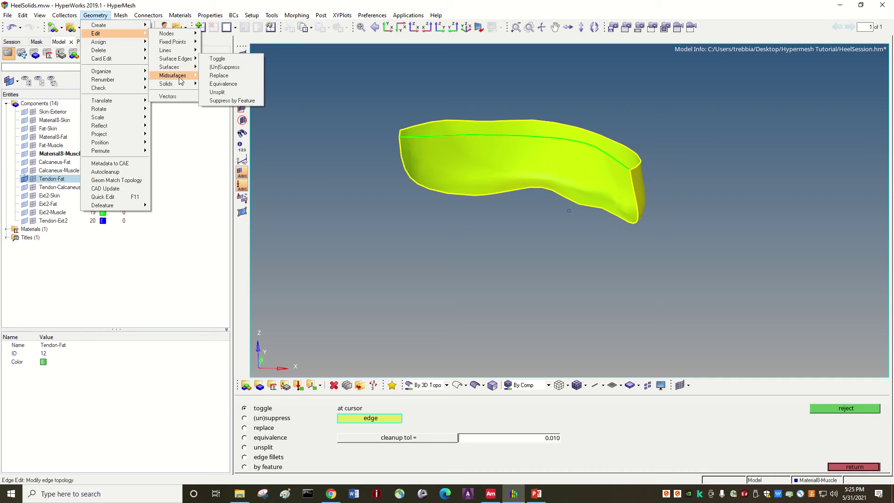
pyautogui.moveTo(178, 87)
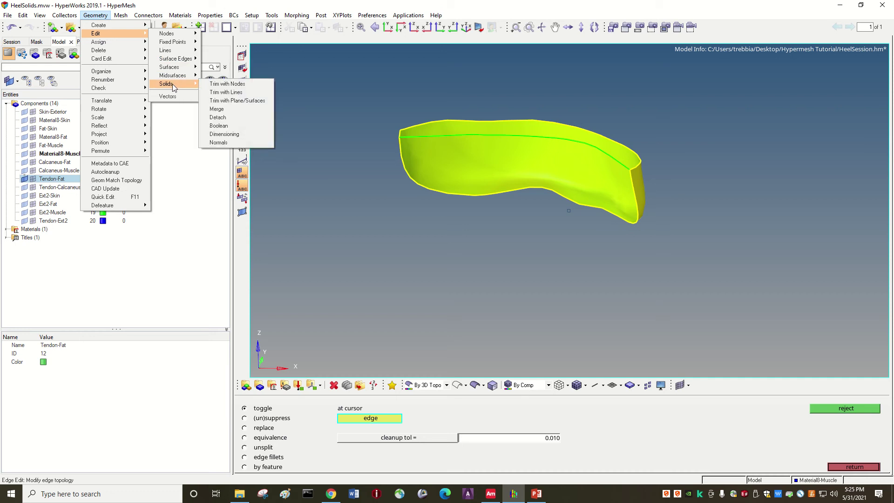
pyautogui.click(235, 92)
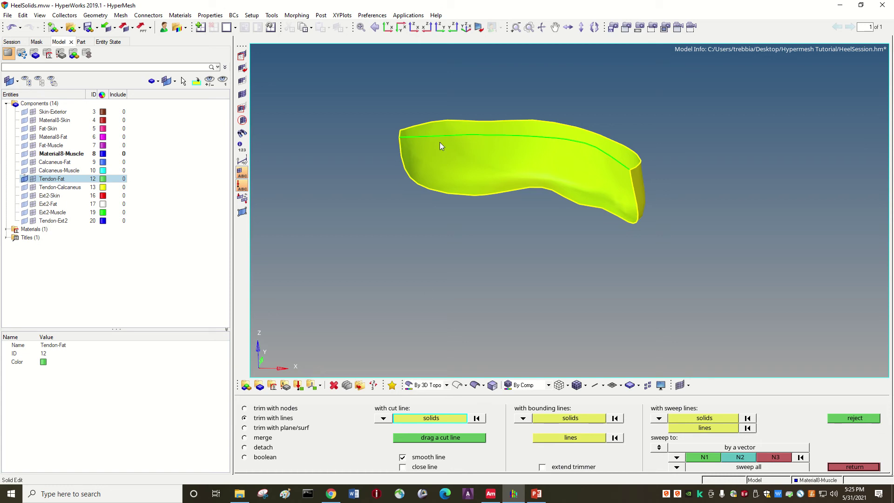
pyautogui.click(442, 439)
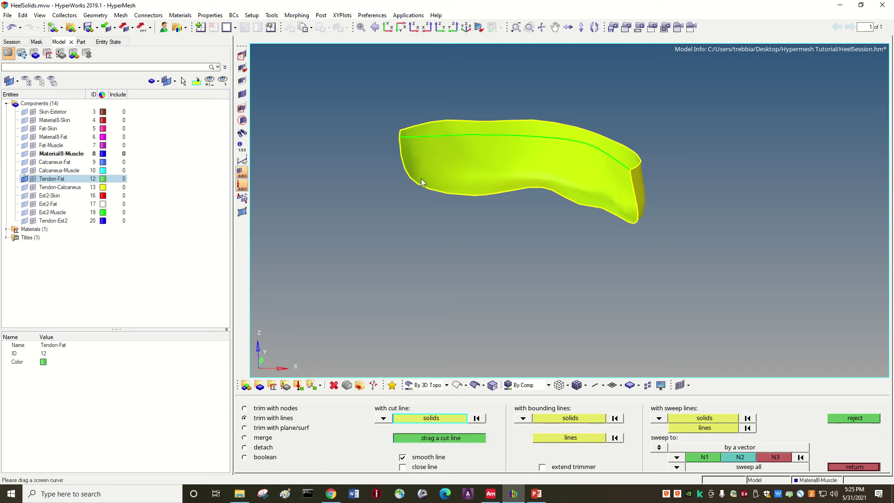
pyautogui.moveTo(439, 108); pyautogui.dragTo(439, 100)
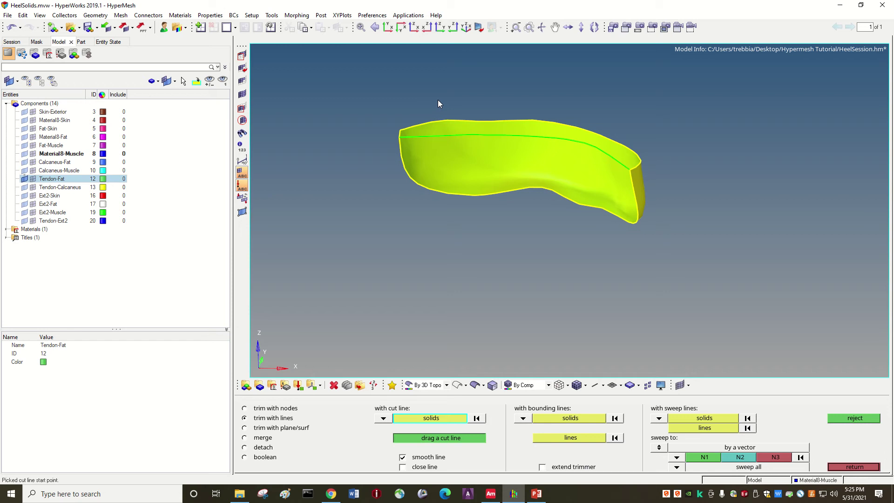
pyautogui.click(445, 231)
pyautogui.rightClick(455, 233)
pyautogui.click(446, 228)
pyautogui.middleClick(447, 231)
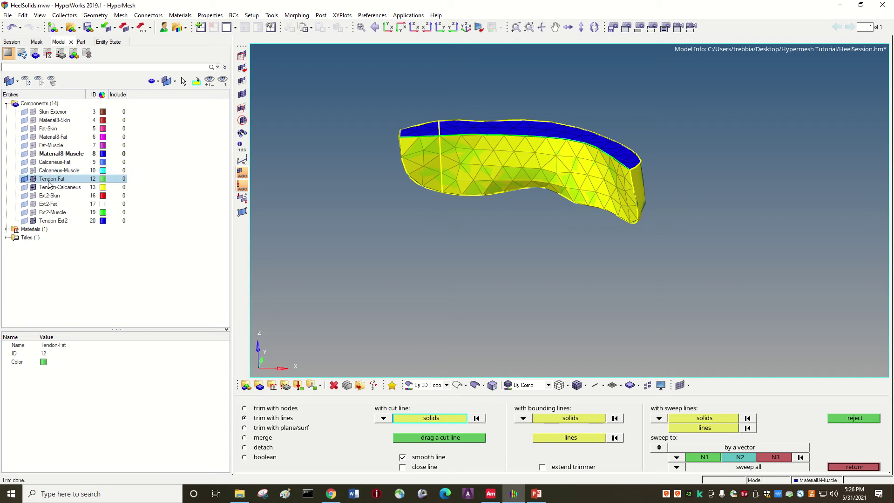
# Hide the element meshes of the tendon components, including Tendon-Calcaneus and Tendon-Ext2, and inspect the trimmed solid.
pyautogui.click(33, 187)
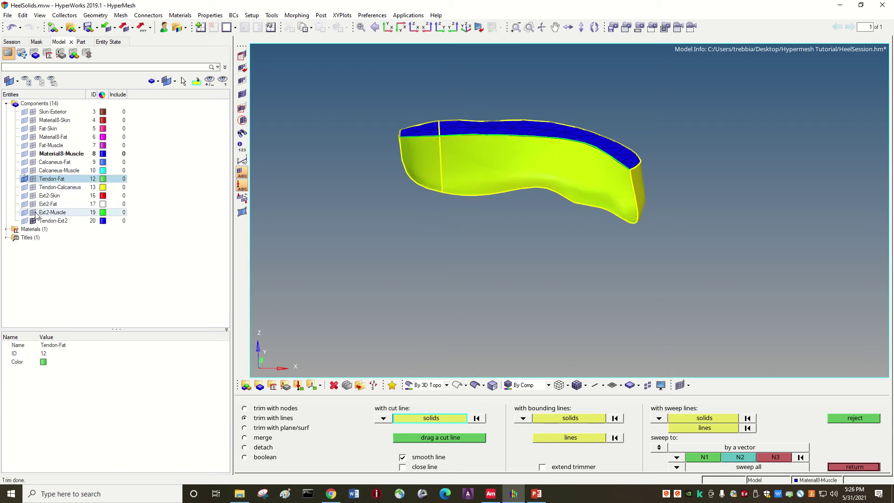
pyautogui.click(33, 221)
pyautogui.keyDown('ctrl'); pyautogui.moveTo(444, 216); pyautogui.dragTo(493, 161); pyautogui.keyUp('ctrl')
pyautogui.keyDown('ctrl'); pyautogui.scroll(5, 467, 175); pyautogui.keyUp('ctrl')
pyautogui.keyDown('ctrl'); pyautogui.scroll(-2, 494, 161); pyautogui.keyUp('ctrl')
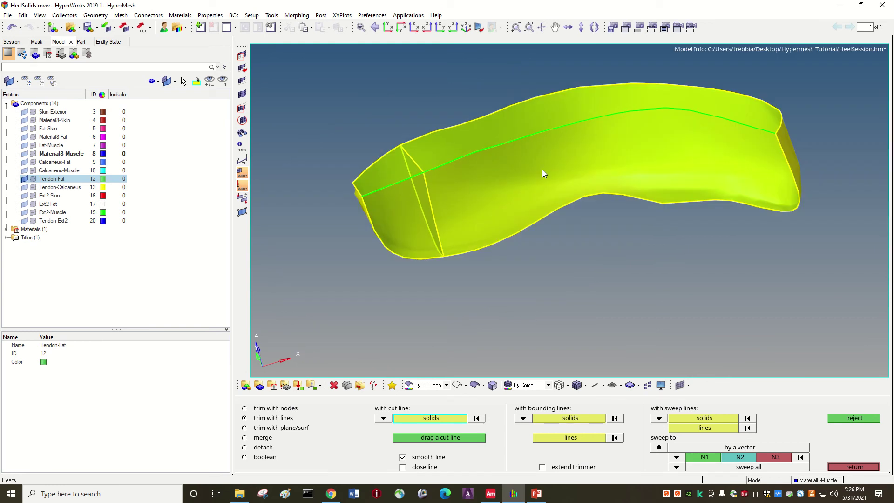
pyautogui.keyDown('ctrl'); pyautogui.moveTo(442, 211); pyautogui.dragTo(604, 187); pyautogui.keyUp('ctrl')
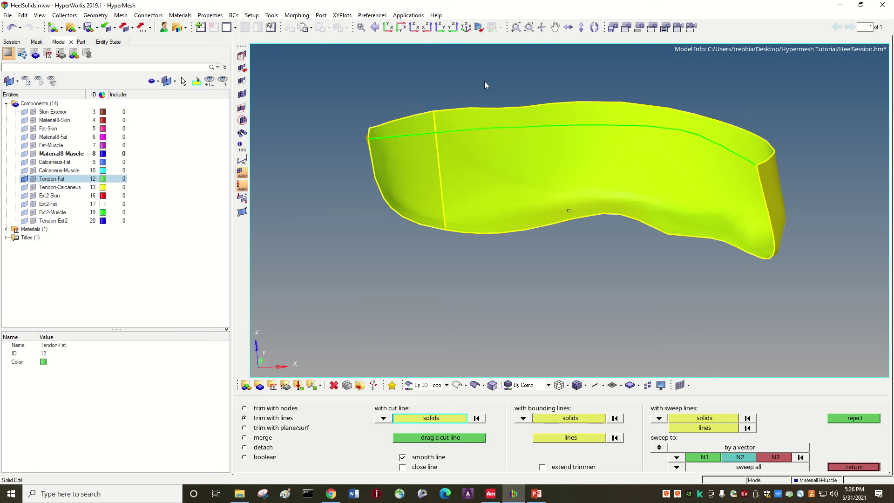
# Trim the tendon solid with a second near-vertical cut line, a short distance from the first cut toward +X.
pyautogui.click(437, 438)
pyautogui.click(498, 113)
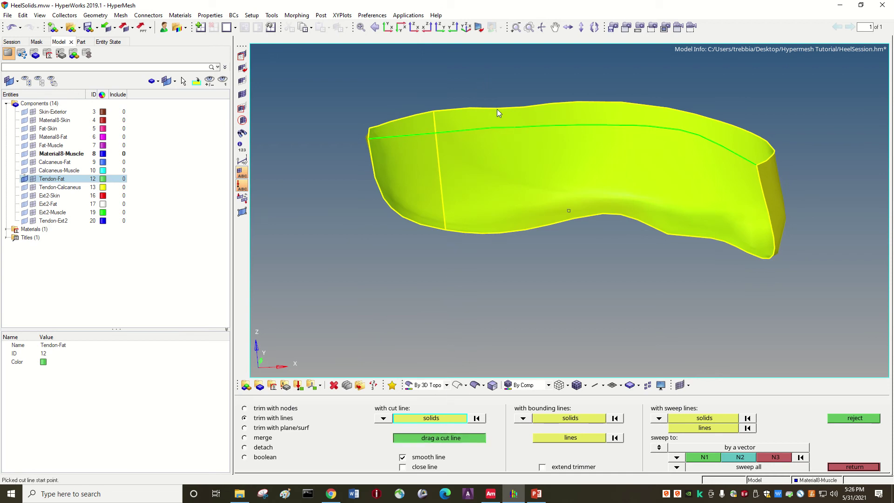
pyautogui.click(505, 260)
pyautogui.middleClick(514, 260)
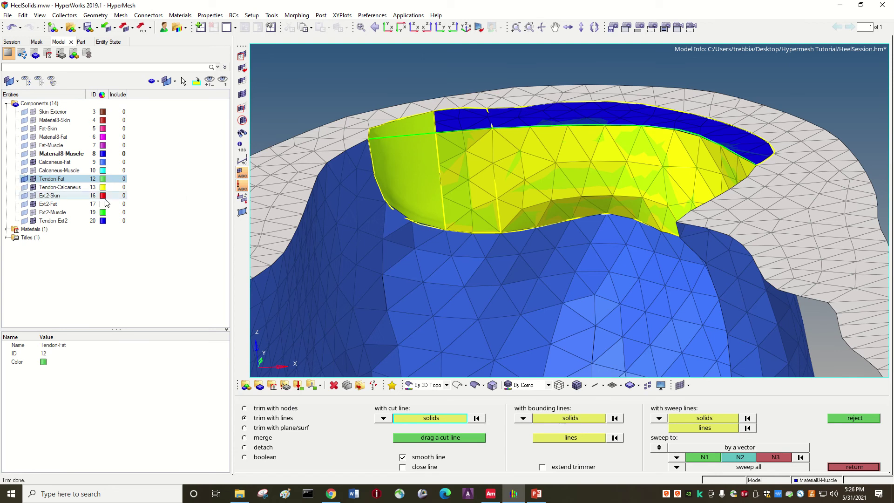
# Hide the element meshes of Tendon-Calcaneus, Tendon-Ext2, Calcaneus-Fat and Ext2-Fat so only the tendon solid geometry is displayed.
pyautogui.click(33, 212)
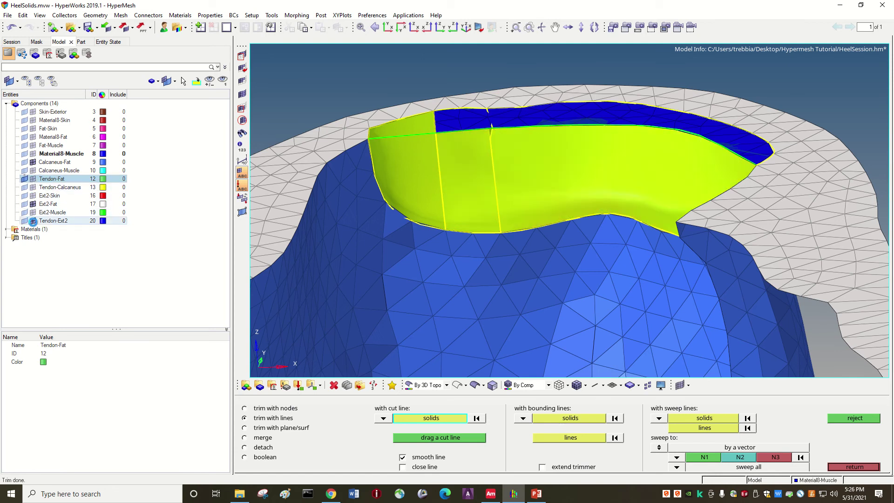
pyautogui.click(33, 221)
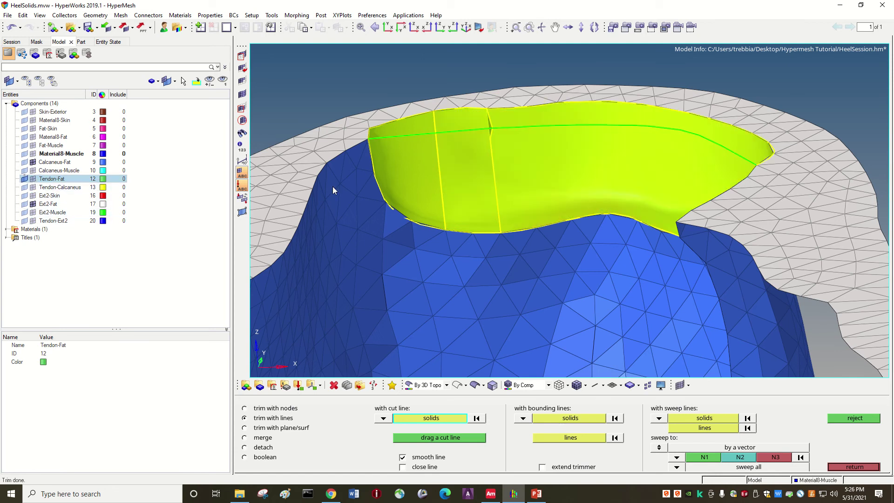
pyautogui.click(33, 163)
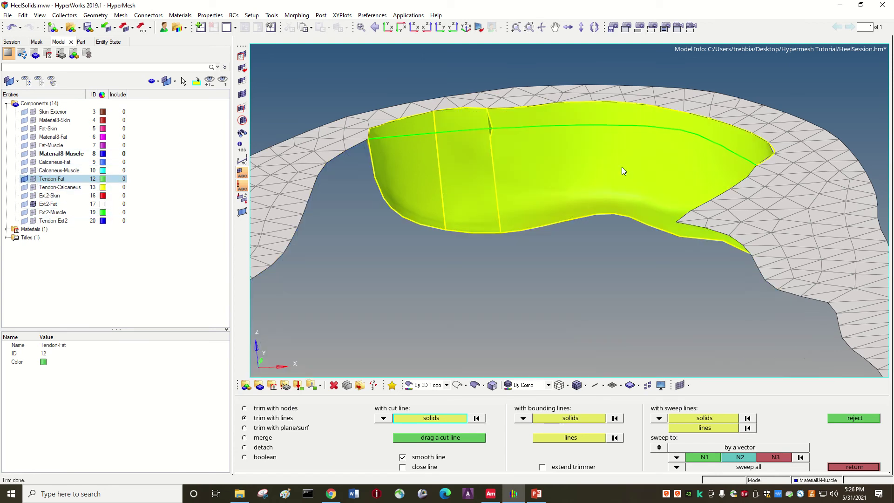
pyautogui.click(33, 204)
pyautogui.moveTo(547, 185)
pyautogui.keyDown('ctrl'); pyautogui.mouseDown()
pyautogui.moveTo(563, 250)
pyautogui.moveTo(579, 230)
pyautogui.moveTo(613, 215)
pyautogui.mouseUp(); pyautogui.keyUp('ctrl')
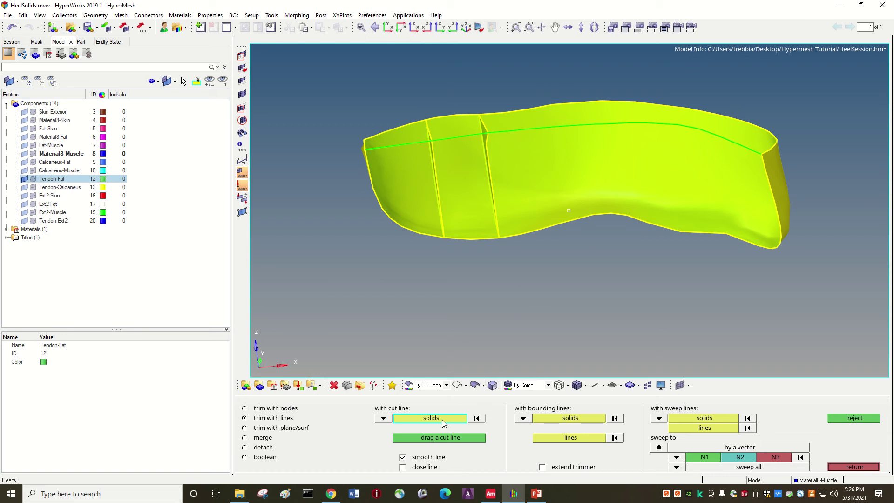
# Trim the tendon solid with a third near-vertical cut line, slightly before the middle of its length.
pyautogui.click(451, 443)
pyautogui.click(544, 72)
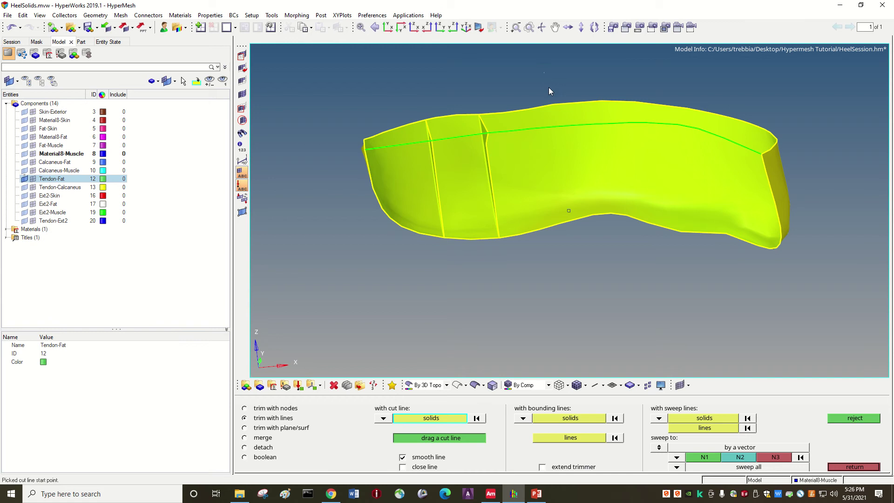
pyautogui.click(569, 290)
pyautogui.middleClick(602, 269)
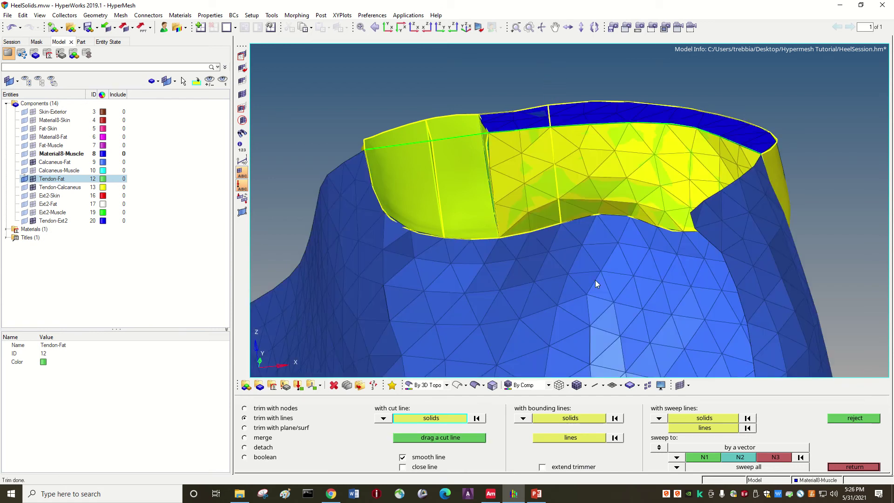
# Hide the element meshes of Tendon-Calcaneus and Tendon-Ext2 and inspect the three cut faces inside the tendon solid.
pyautogui.click(33, 187)
pyautogui.click(33, 221)
pyautogui.keyDown('ctrl'); pyautogui.moveTo(434, 241); pyautogui.dragTo(717, 202); pyautogui.keyUp('ctrl')
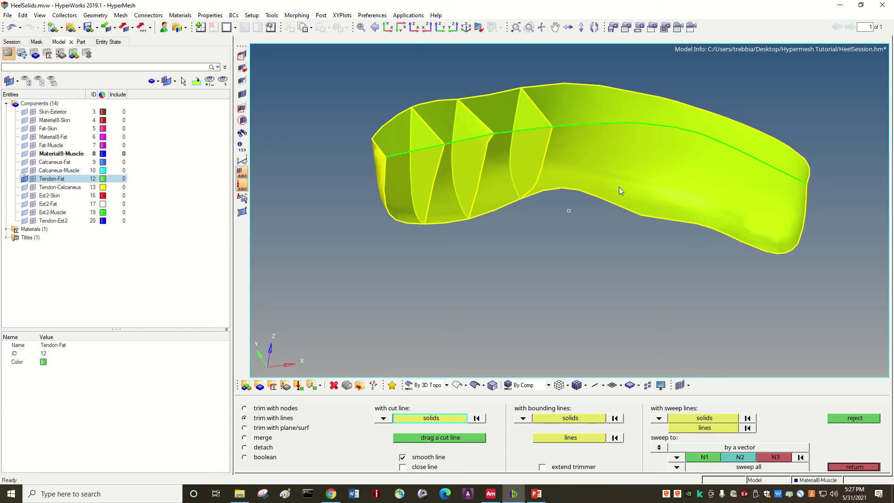
pyautogui.keyDown('ctrl'); pyautogui.scroll(-1, 502, 180); pyautogui.keyUp('ctrl')
pyautogui.keyDown('ctrl'); pyautogui.scroll(2, 539, 169); pyautogui.keyUp('ctrl')
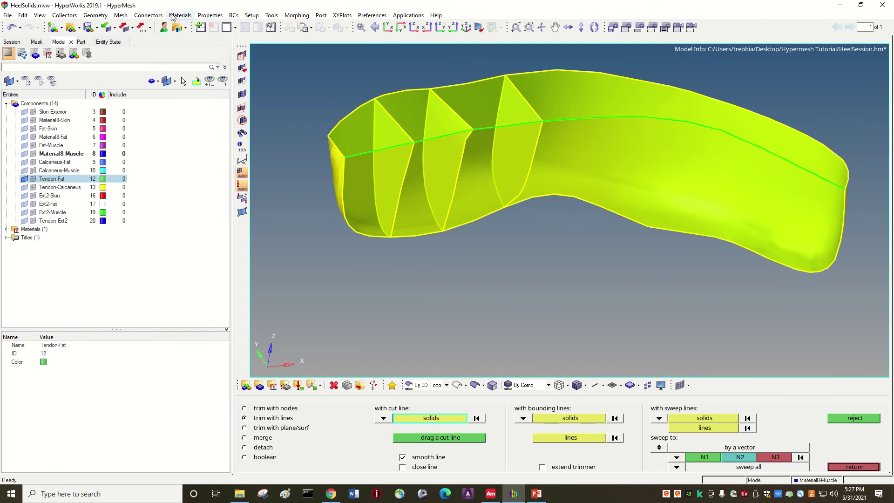
# Create a 2D AutoMesh on only the tendon's first cut face, using the mixed mesh type and element size 2.000.
pyautogui.click(122, 15)
pyautogui.moveTo(151, 24)
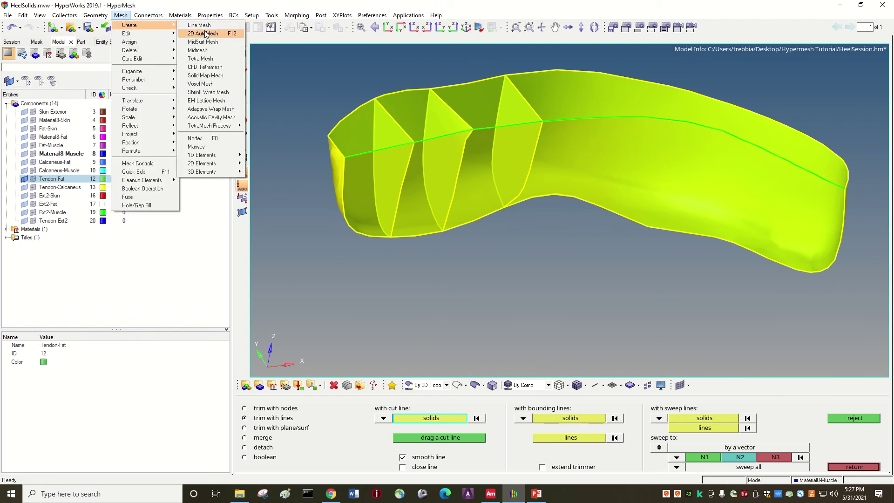
pyautogui.click(204, 33)
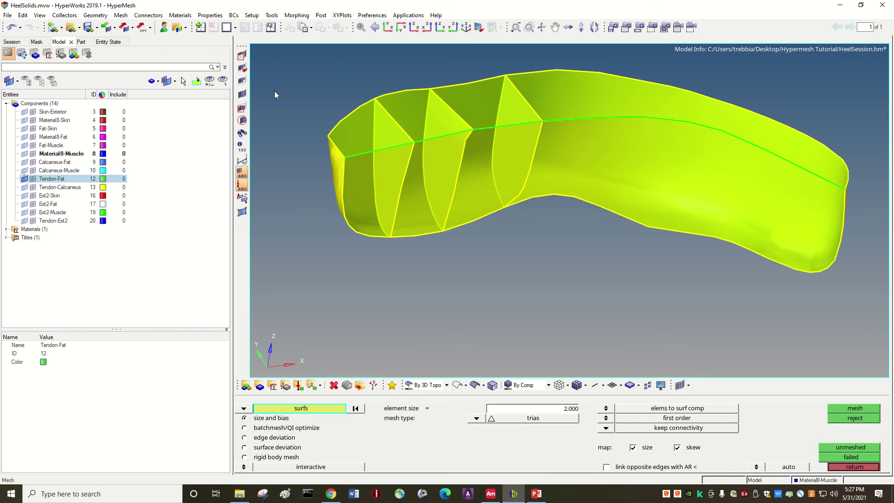
pyautogui.click(385, 169)
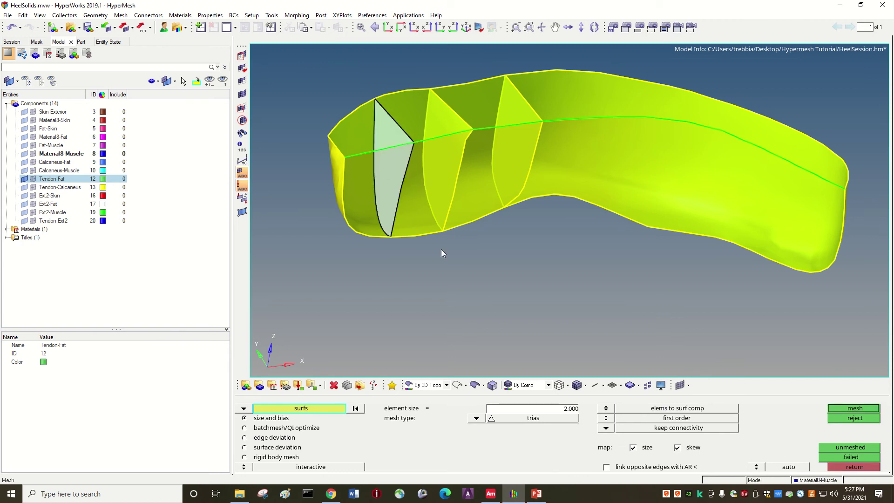
pyautogui.click(436, 188)
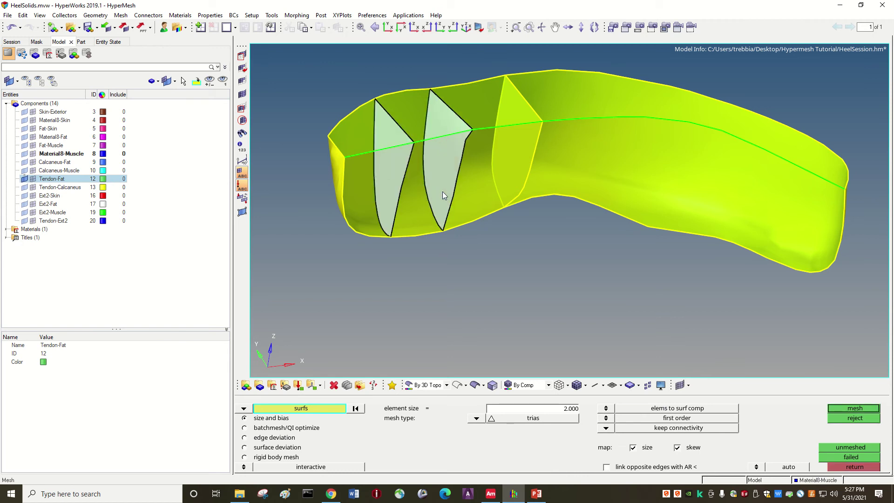
pyautogui.click(521, 187)
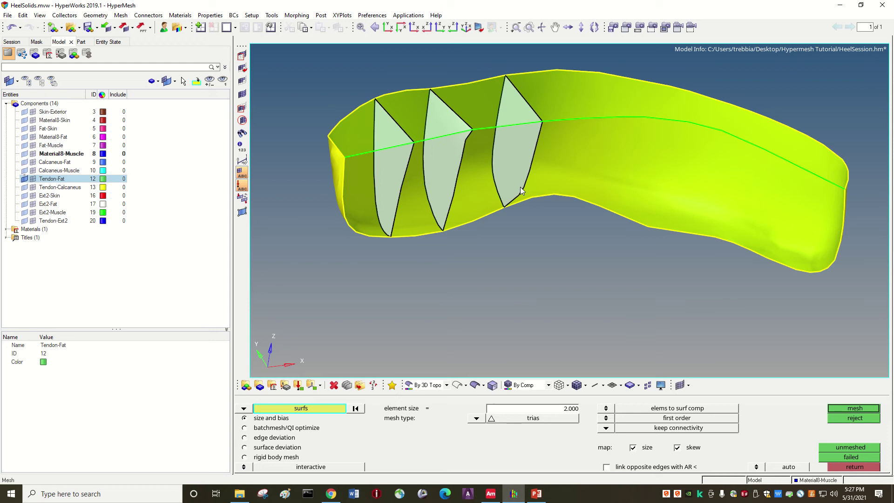
pyautogui.rightClick(520, 164)
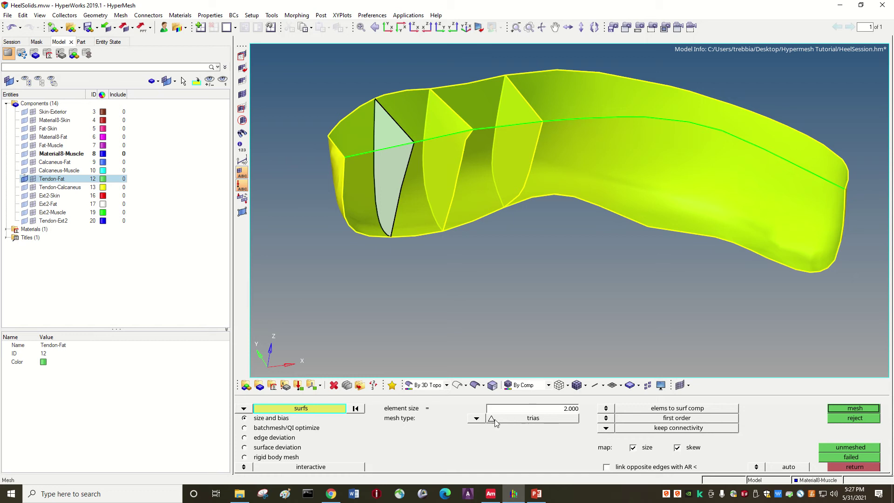
pyautogui.click(477, 418)
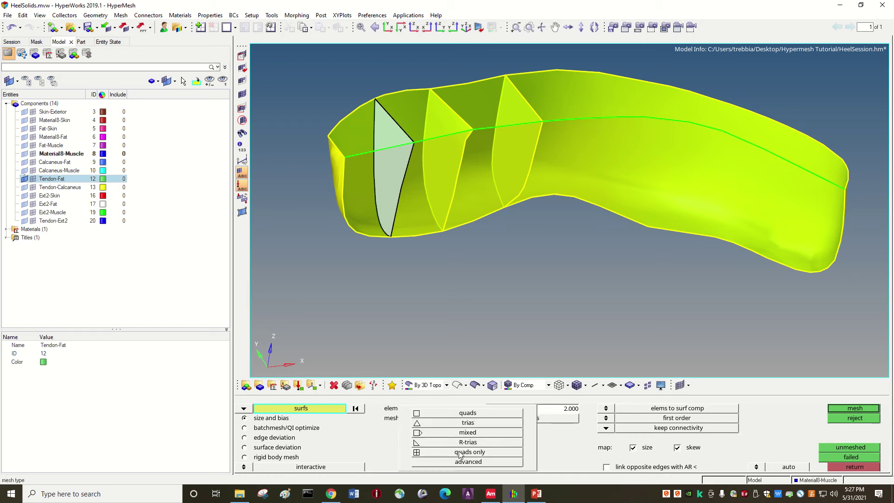
pyautogui.click(447, 433)
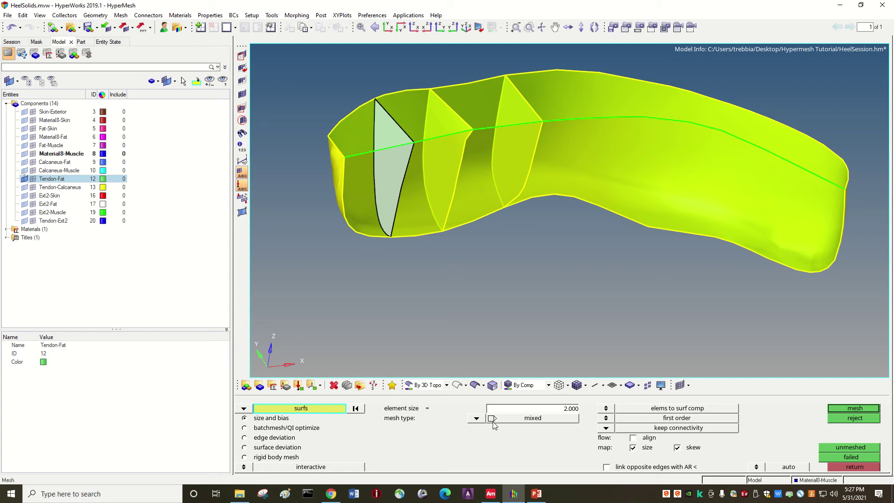
pyautogui.click(836, 409)
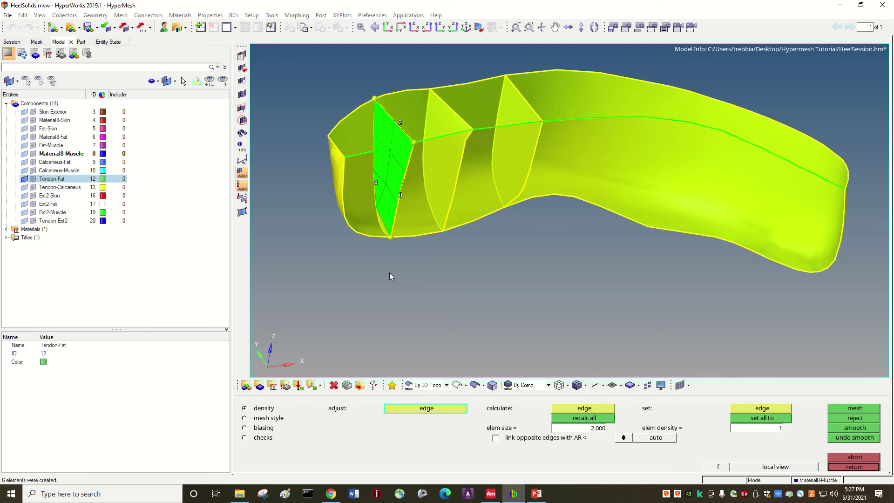
pyautogui.click(854, 466)
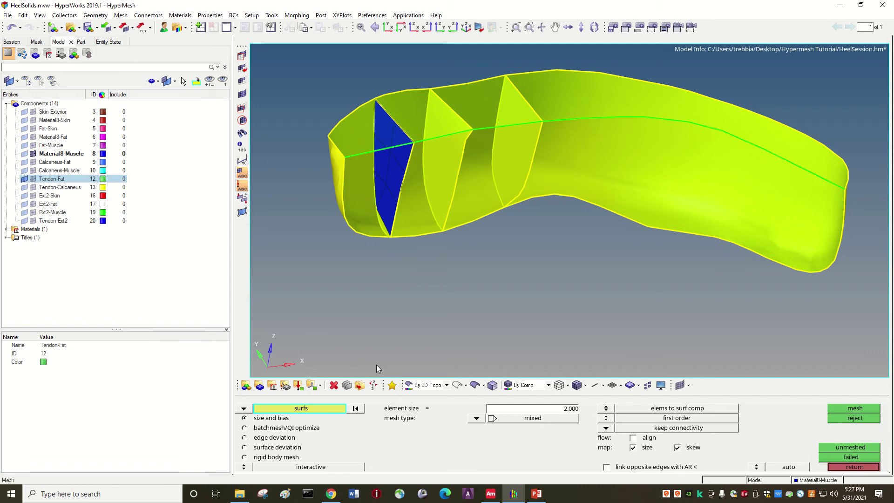
# Start a multi-solids Solid Map mesh with the meshed first cut face as source hint and the second cut face as destination hint.
pyautogui.click(120, 15)
pyautogui.moveTo(173, 18)
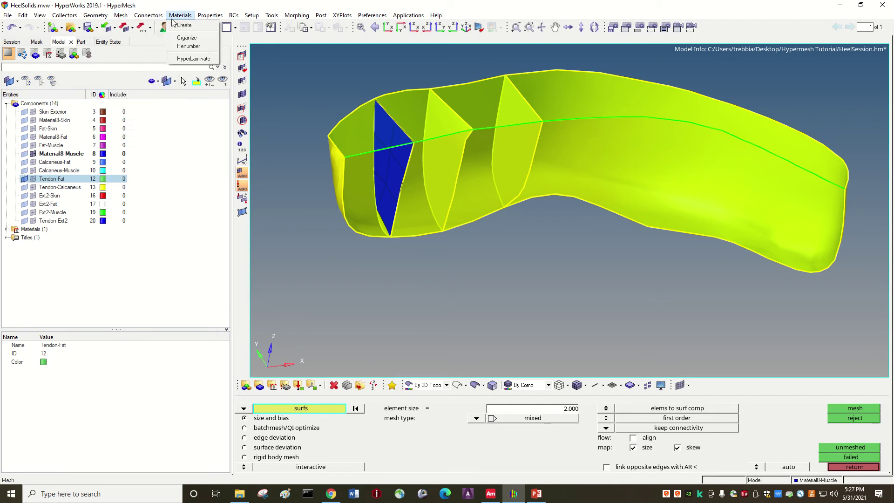
pyautogui.moveTo(121, 15)
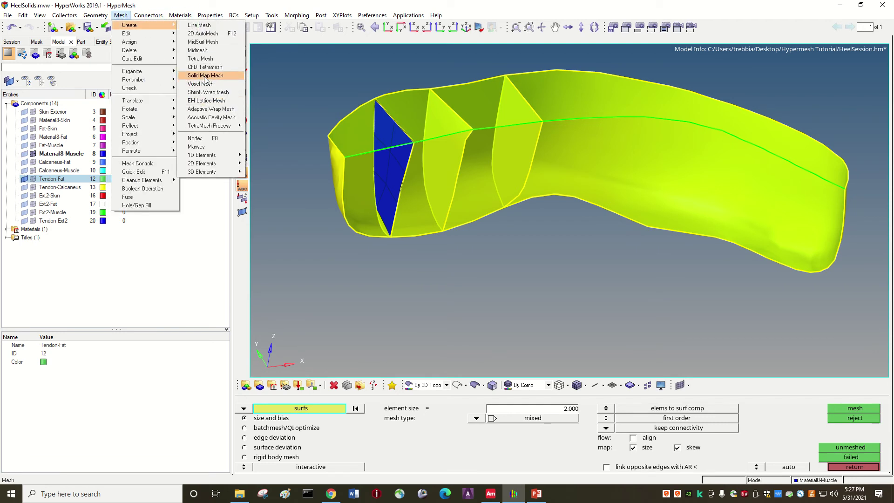
pyautogui.click(205, 75)
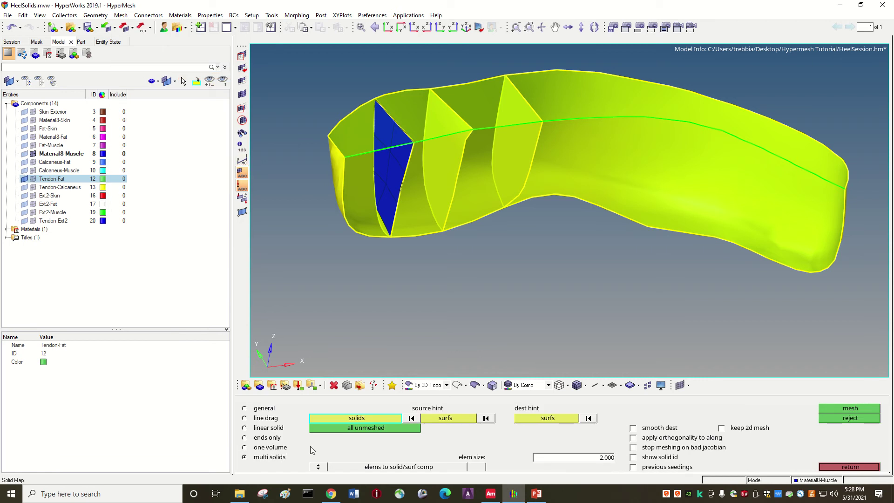
pyautogui.click(443, 419)
pyautogui.click(390, 180)
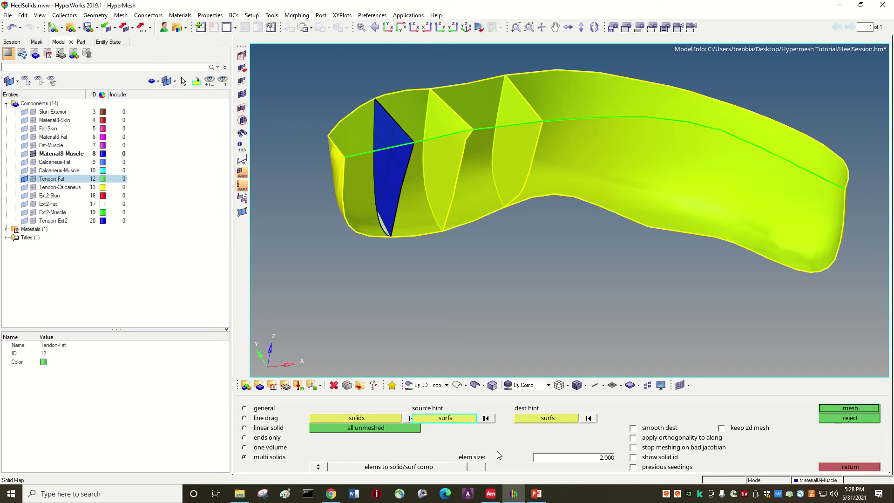
pyautogui.click(545, 419)
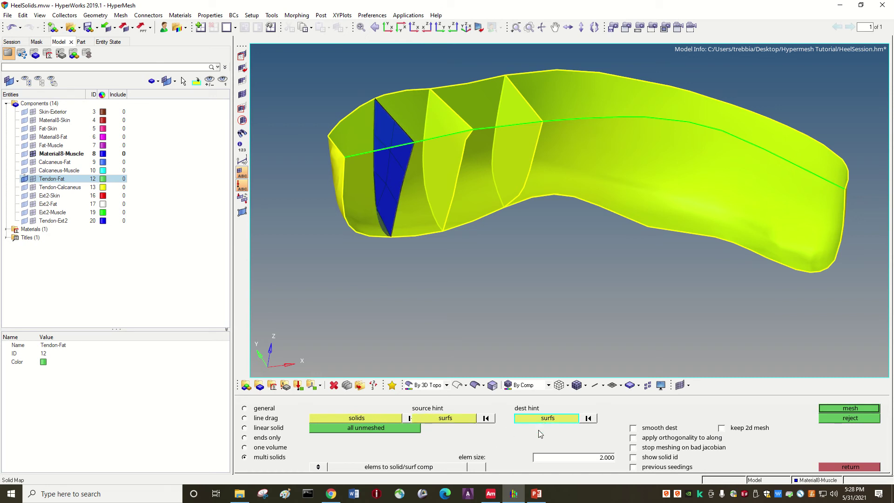
pyautogui.click(449, 186)
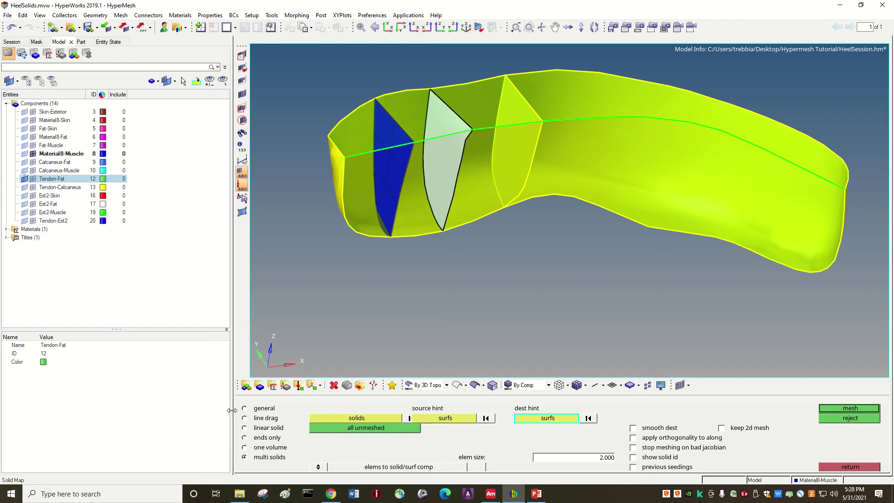
# Try to mesh the solid piece between the first and second cuts with the multi-solids method.
pyautogui.moveTo(232, 411); pyautogui.dragTo(196, 410)
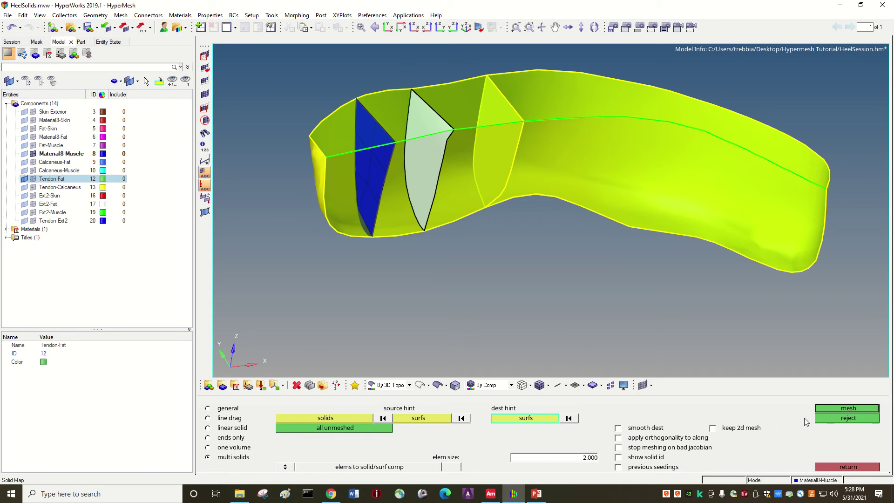
pyautogui.click(830, 407)
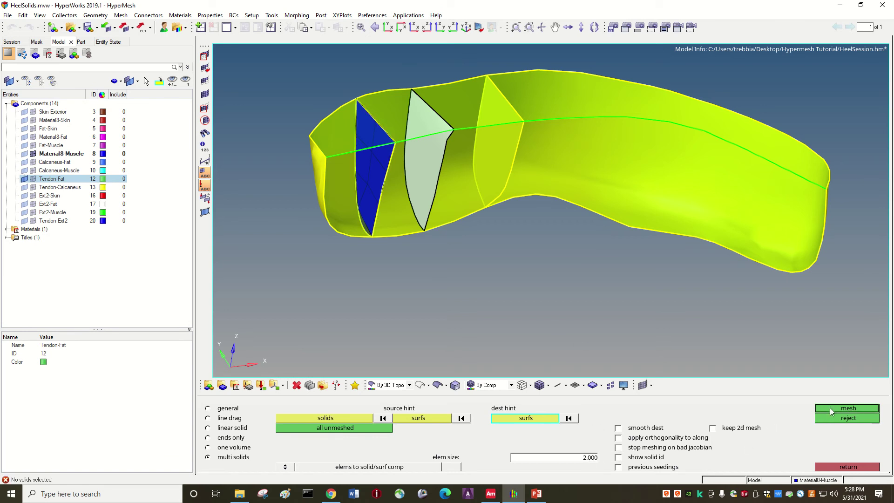
pyautogui.click(309, 419)
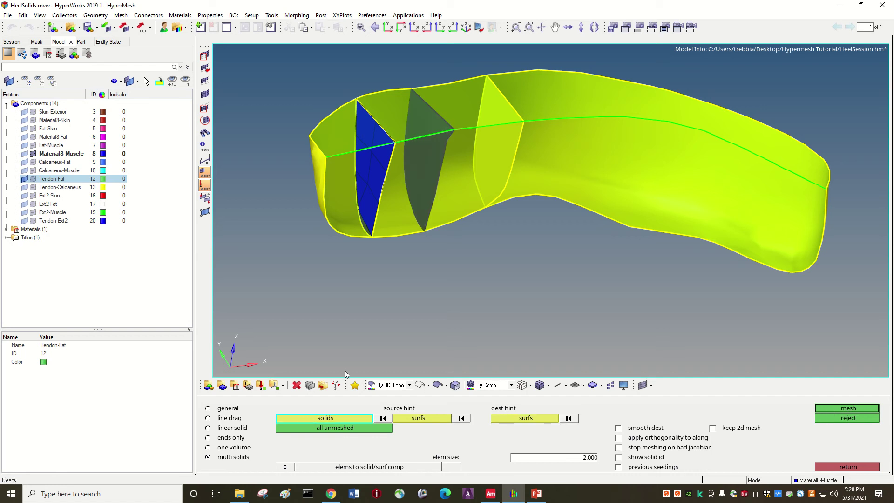
pyautogui.click(400, 225)
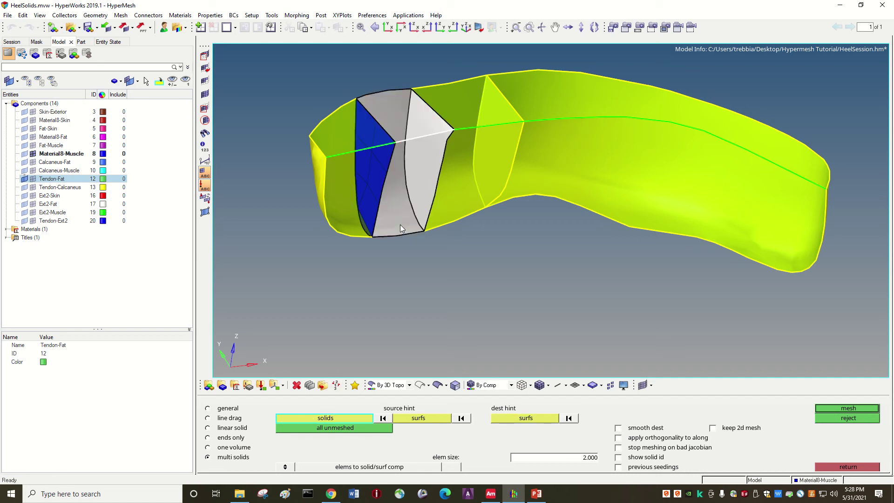
pyautogui.click(843, 409)
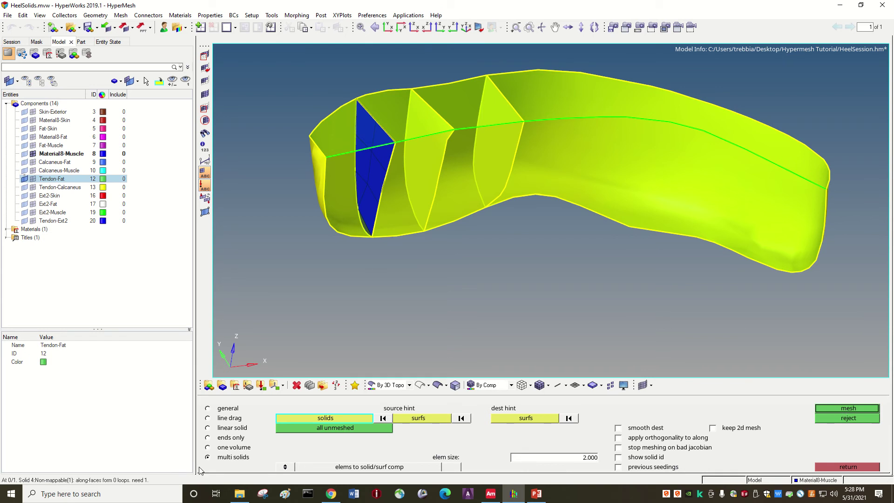
# Try to mesh the same solid piece with the one volume method, mapping from the first cut face to the second.
pyautogui.click(214, 448)
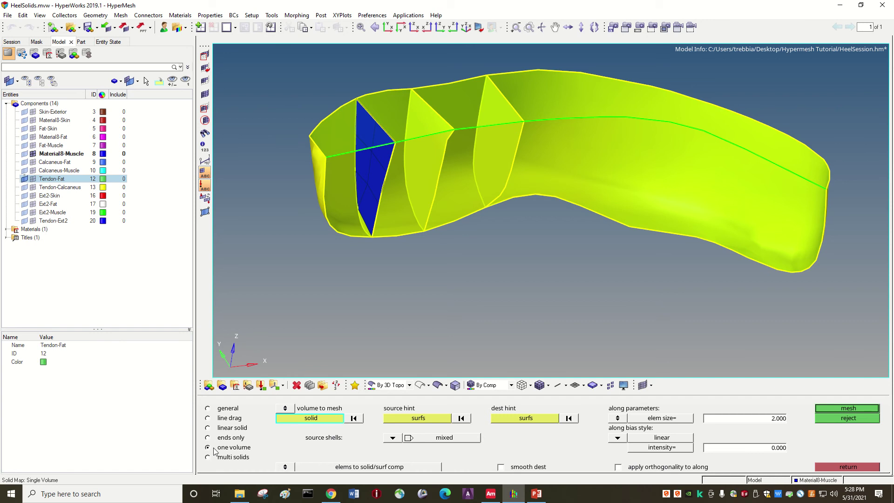
pyautogui.click(416, 167)
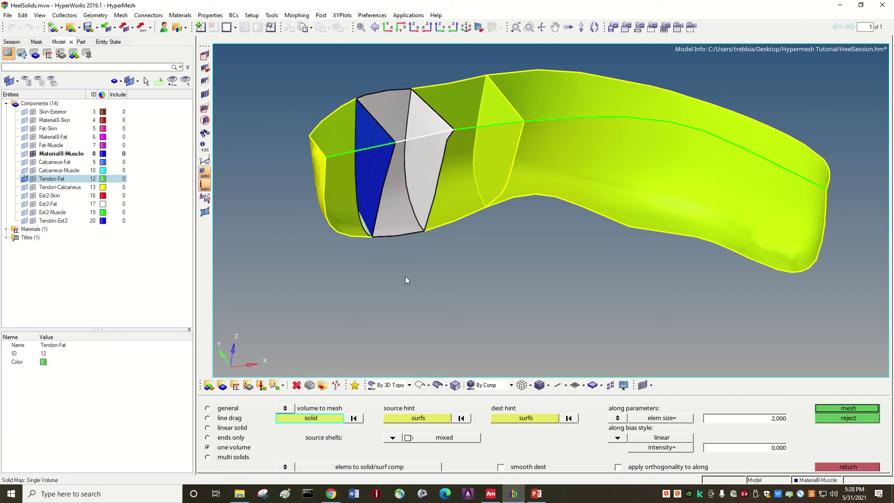
pyautogui.click(404, 419)
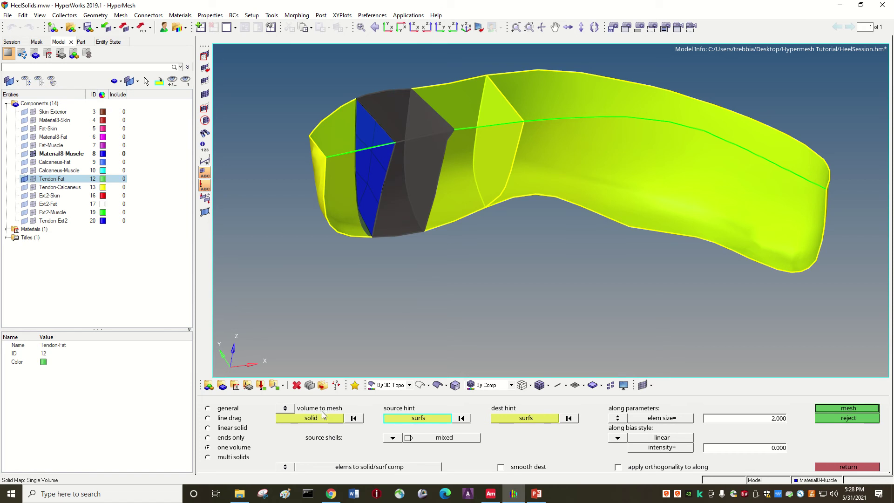
pyautogui.click(374, 185)
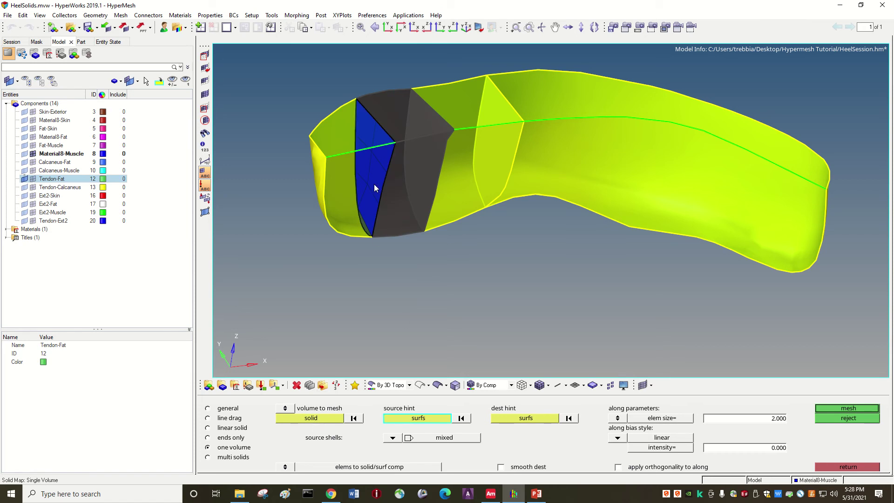
pyautogui.click(505, 418)
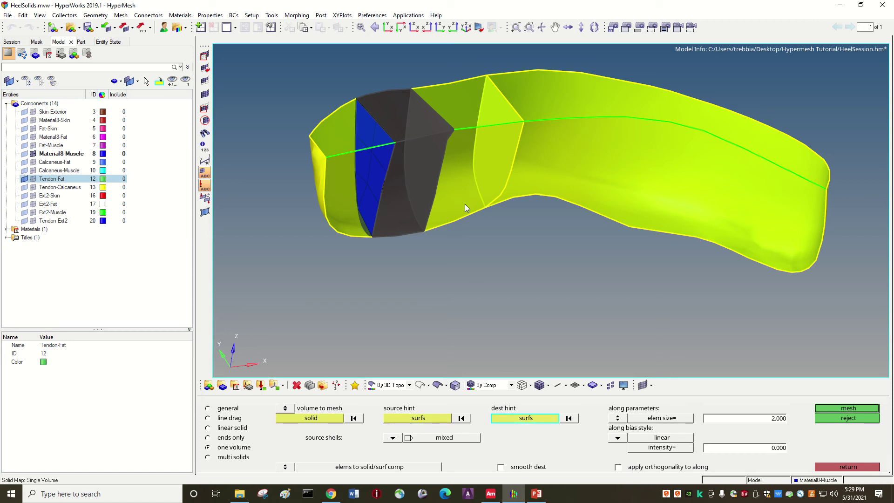
pyautogui.click(432, 170)
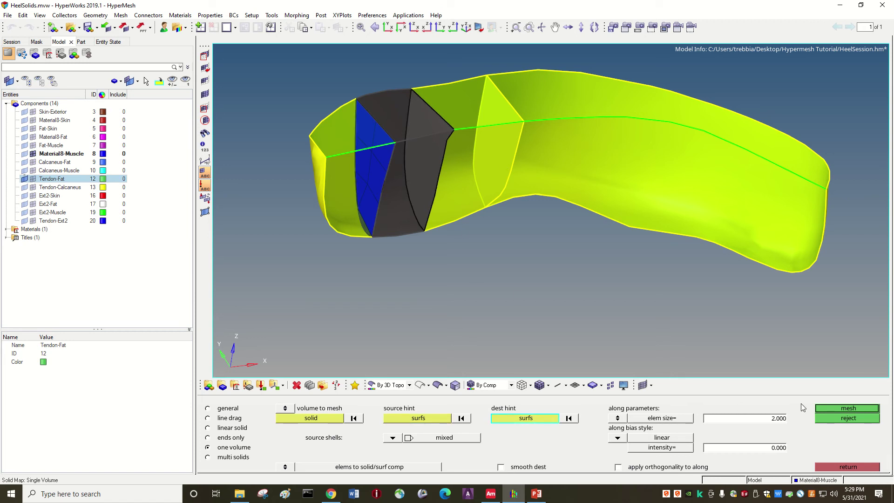
pyautogui.click(826, 410)
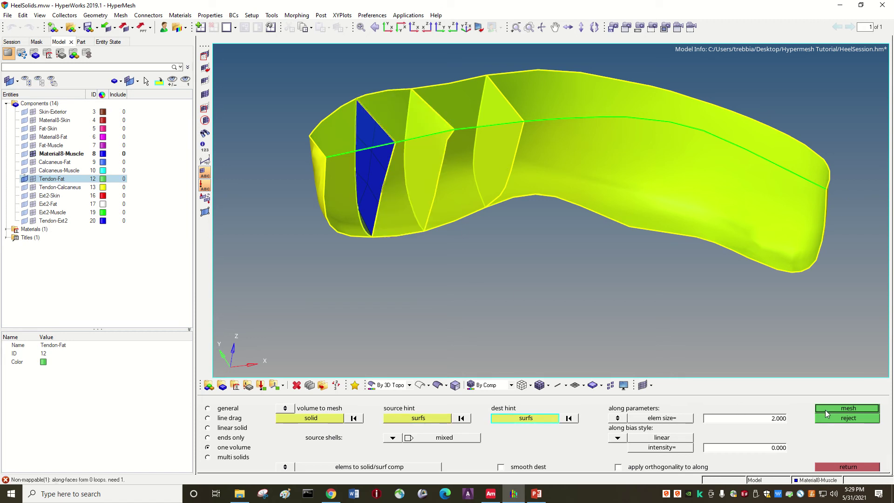
pyautogui.click(207, 438)
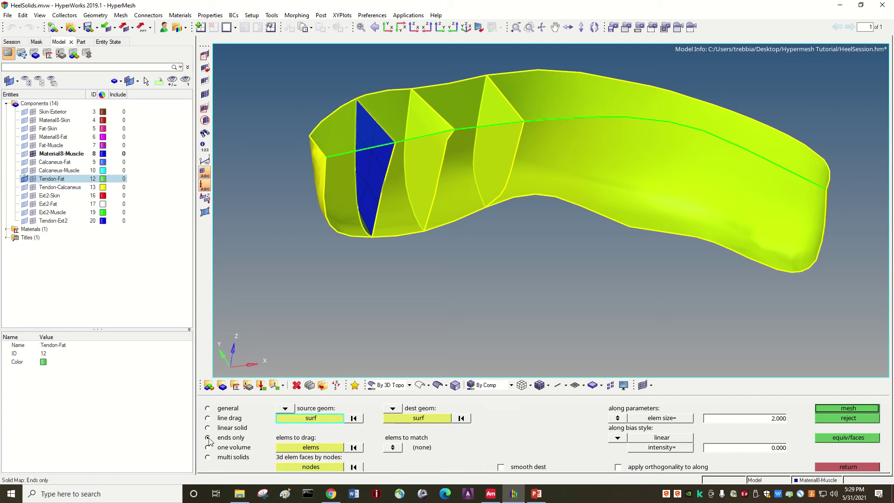
pyautogui.click(208, 428)
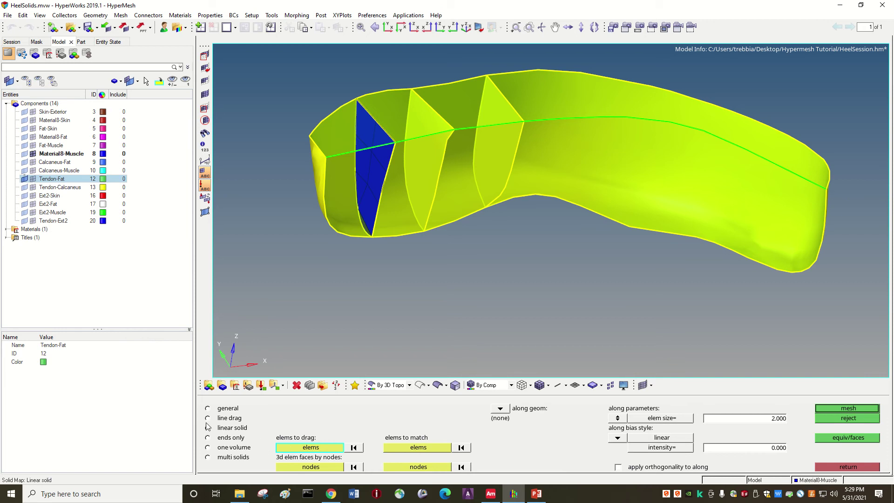
pyautogui.click(304, 448)
pyautogui.click(296, 451)
pyautogui.click(309, 447)
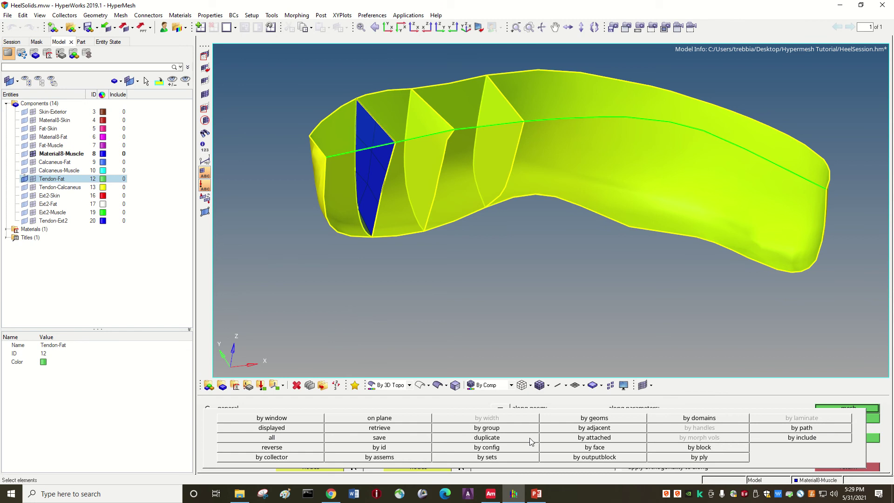
pyautogui.click(310, 429)
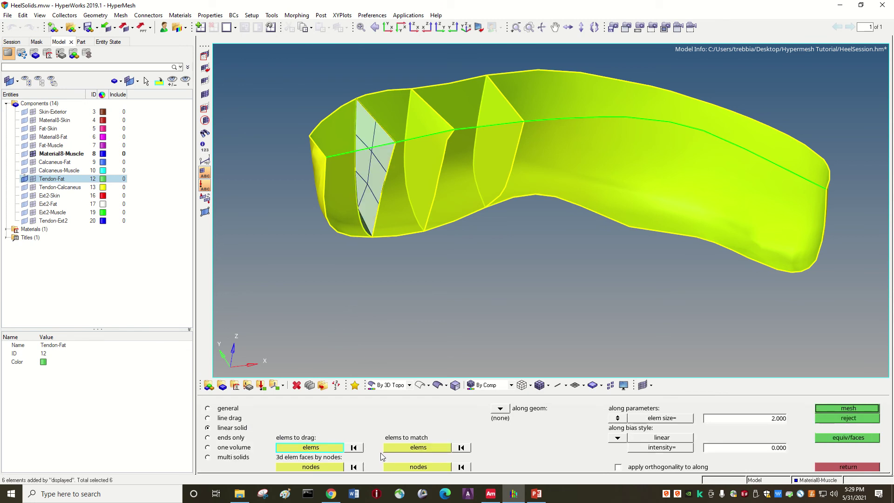
# Solid map the first tendon piece with the ends only method, dragging the first cut face's displayed elements to the second cut face at element size 2.000.
pyautogui.click(208, 438)
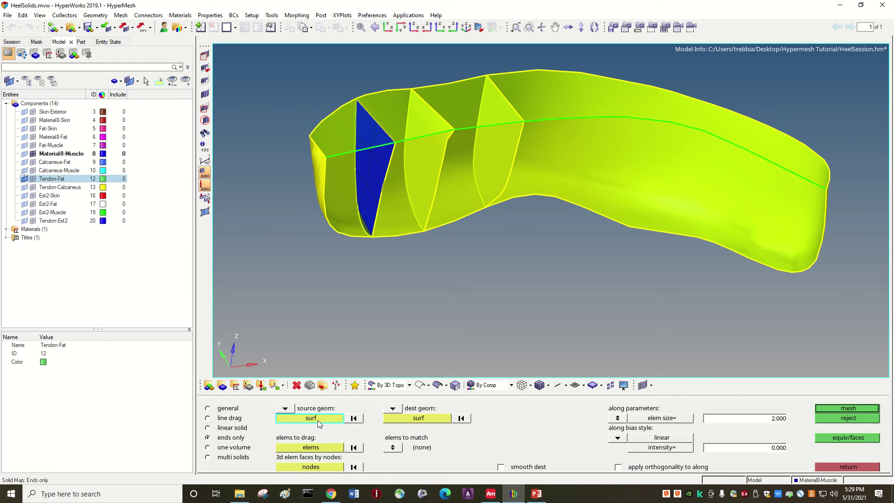
pyautogui.click(371, 224)
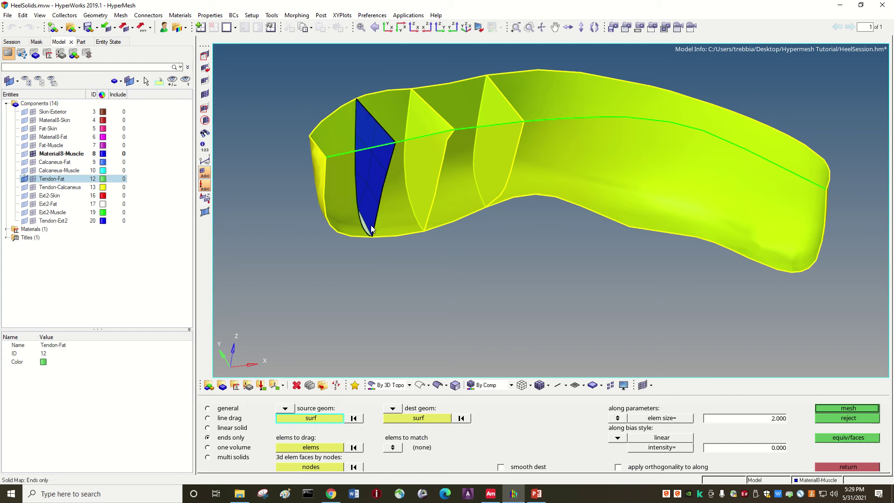
pyautogui.click(302, 447)
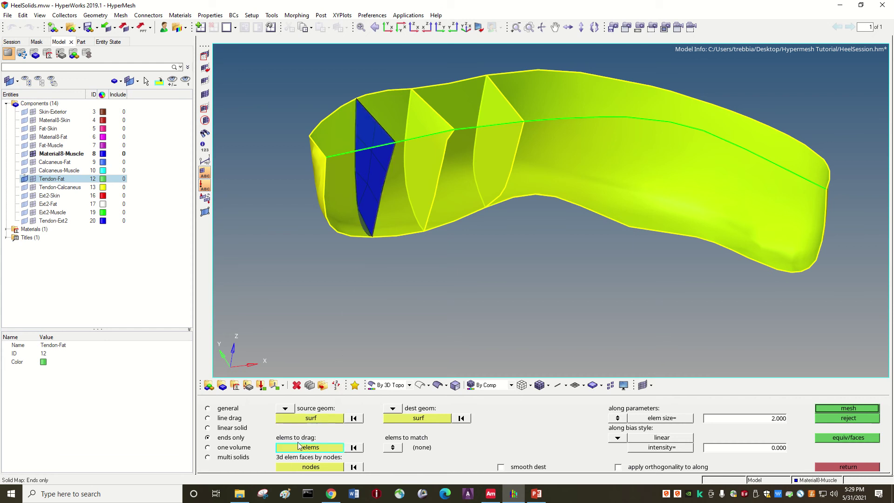
pyautogui.click(301, 446)
pyautogui.click(249, 424)
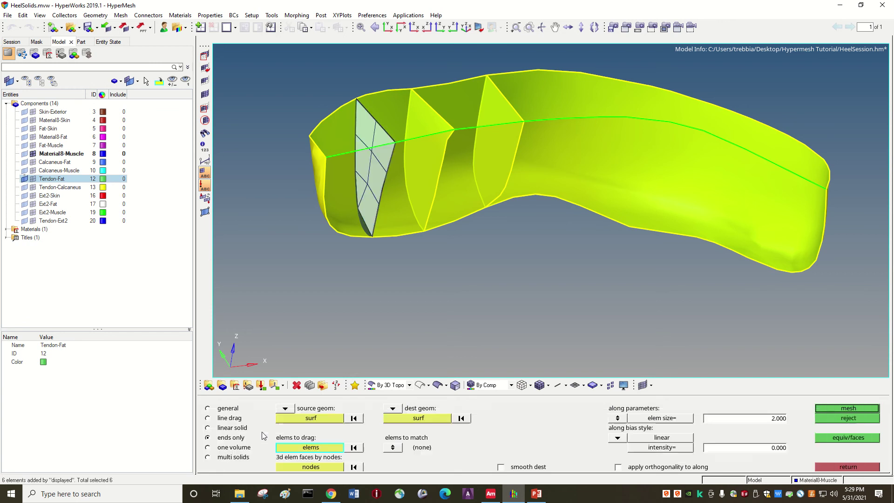
pyautogui.click(421, 421)
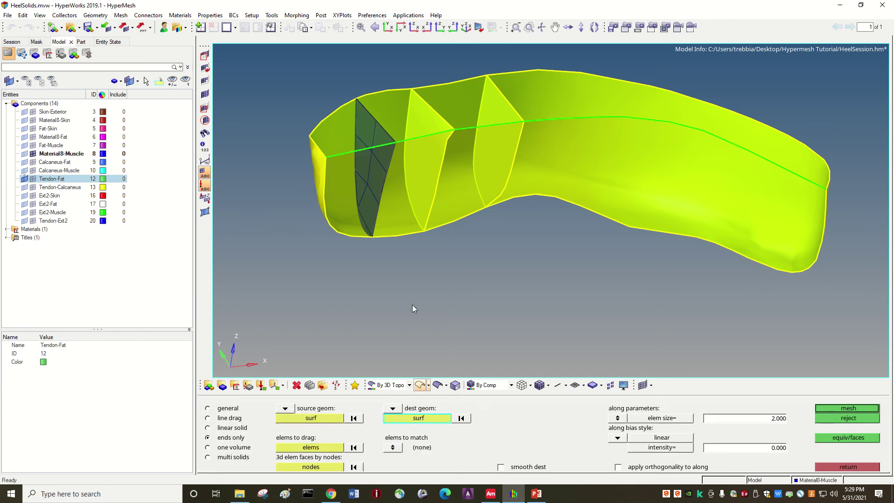
pyautogui.click(427, 196)
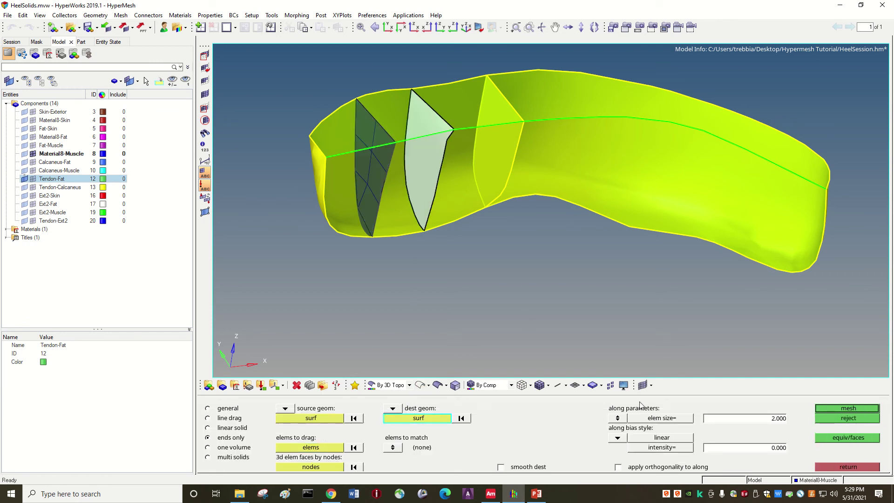
pyautogui.click(845, 408)
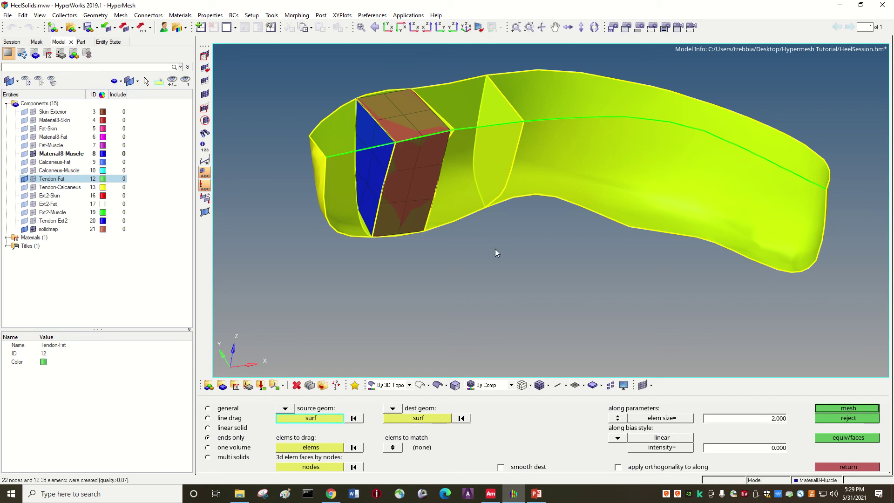
pyautogui.middleClick(499, 260)
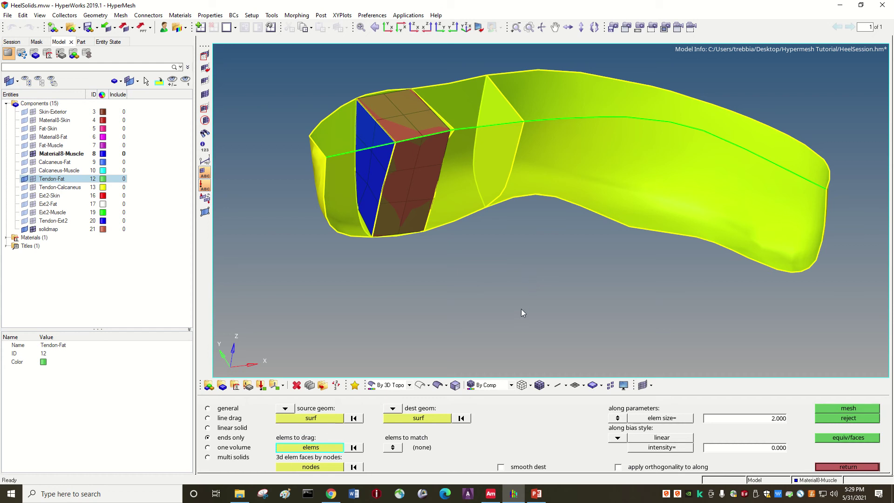
# Solid map the next tendon piece with ends only, dragging the mapped elements at the second cut face to the third cut face at size 2.000.
pyautogui.keyDown('ctrl'); pyautogui.moveTo(522, 310); pyautogui.dragTo(508, 313); pyautogui.keyUp('ctrl')
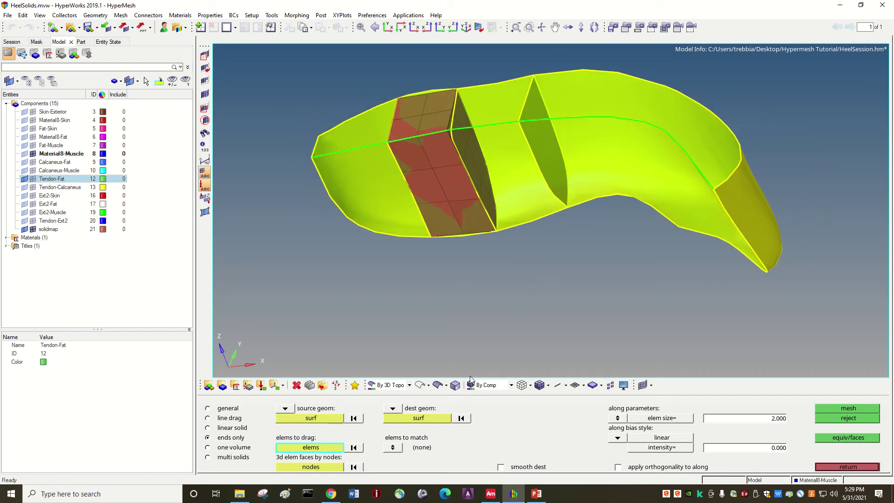
pyautogui.click(316, 421)
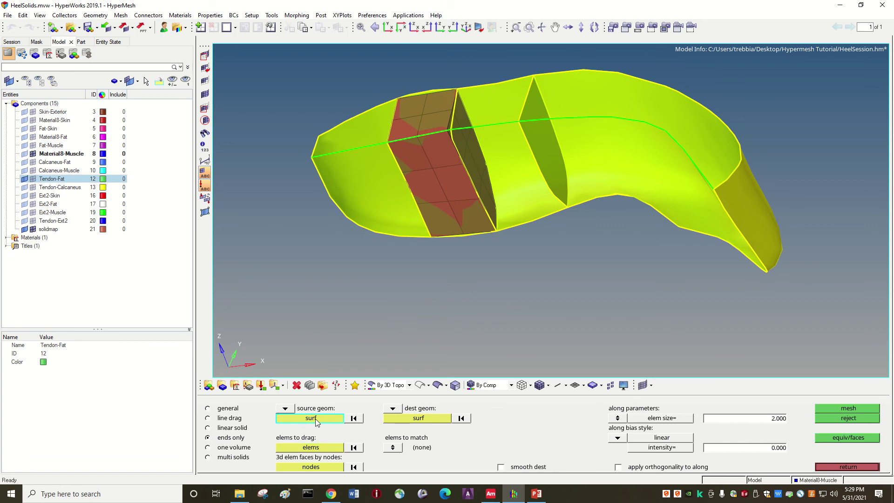
pyautogui.click(475, 173)
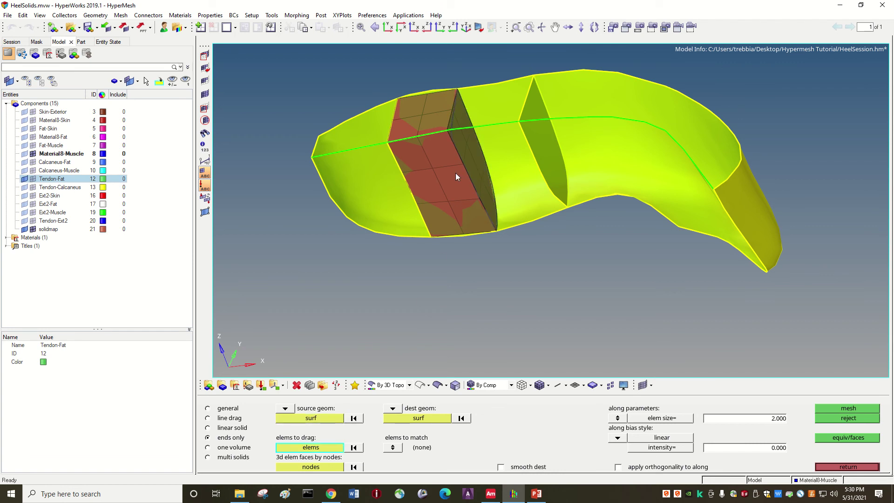
pyautogui.click(468, 130)
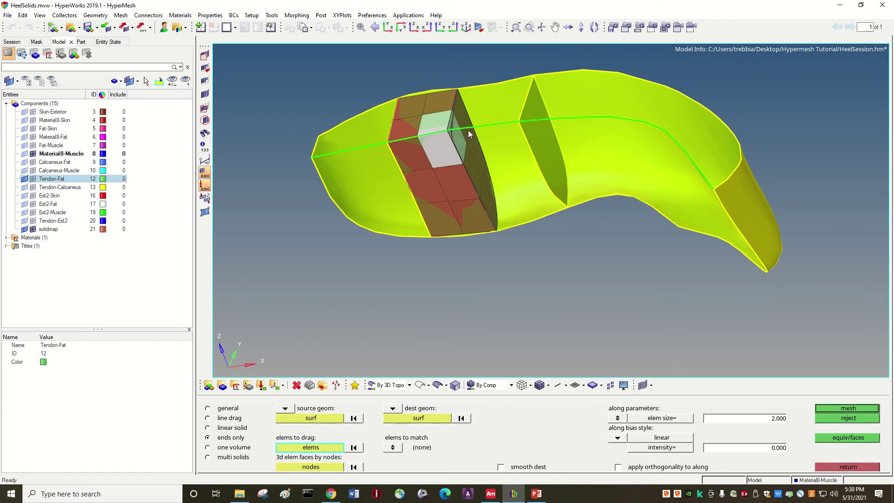
pyautogui.click(468, 133)
pyautogui.click(473, 182)
pyautogui.click(490, 187)
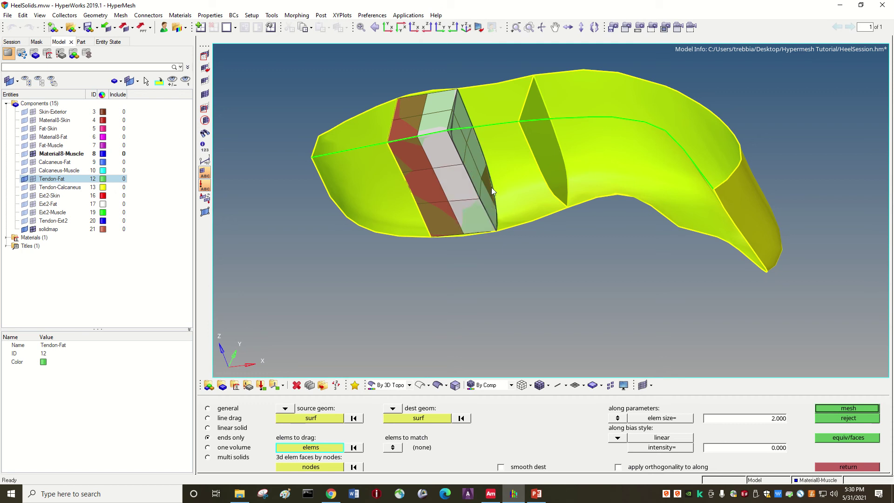
pyautogui.press('Right')
pyautogui.press('Right')
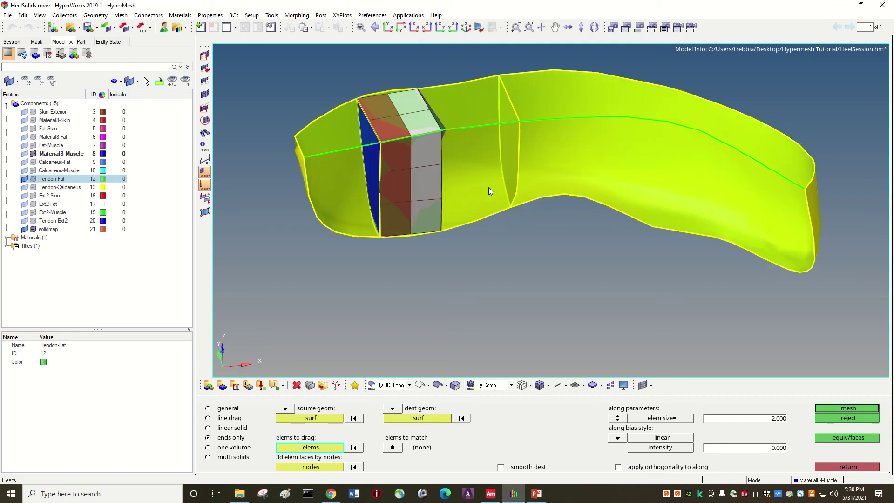
pyautogui.press('Right')
pyautogui.click(400, 418)
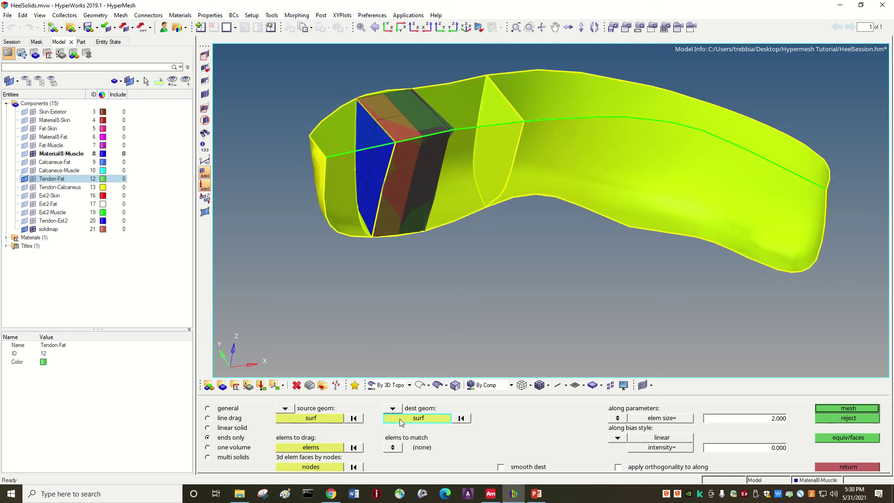
pyautogui.click(497, 162)
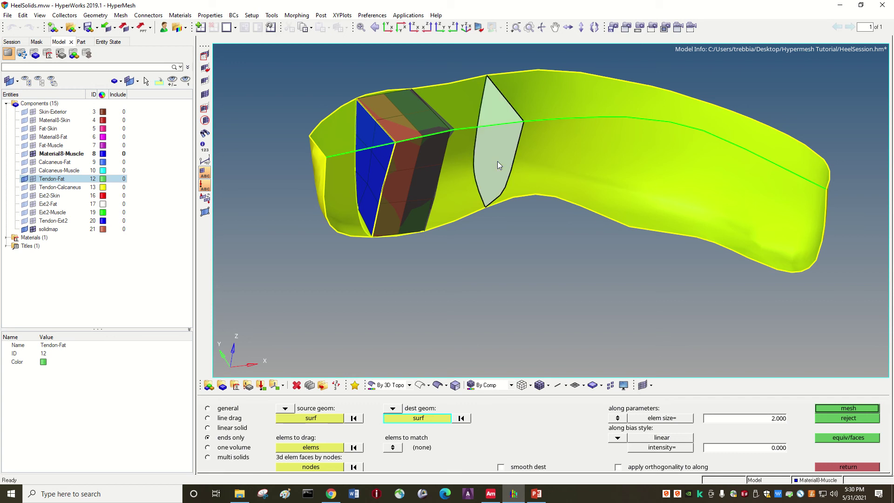
pyautogui.click(817, 409)
# Examine the two solid-mapped tendon pieces from several angles, checking the mesh across the cut faces.
pyautogui.press('Left')
pyautogui.press('Left')
pyautogui.press('Left')
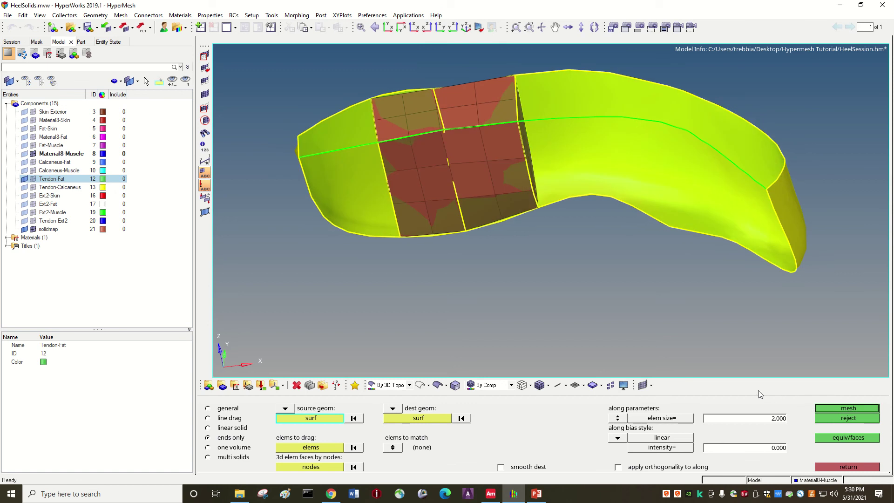
pyautogui.press('Right')
pyautogui.press('Right')
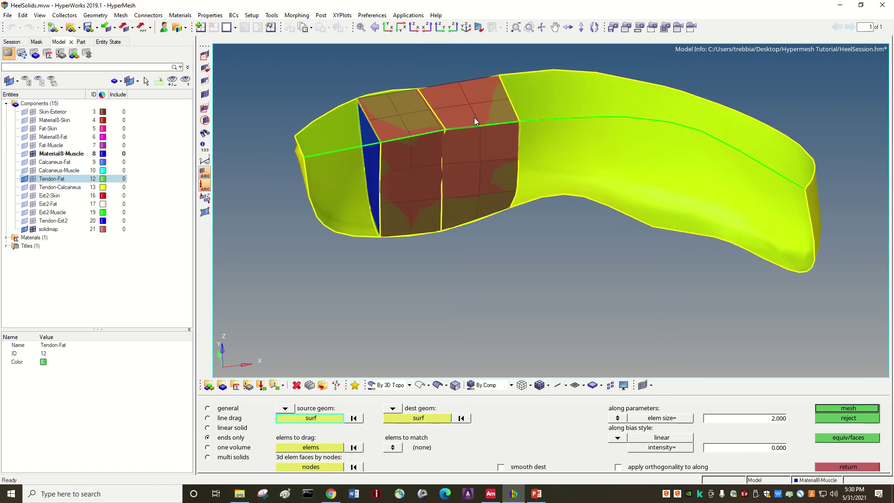
pyautogui.keyDown('ctrl'); pyautogui.moveTo(653, 93); pyautogui.dragTo(787, 165); pyautogui.keyUp('ctrl')
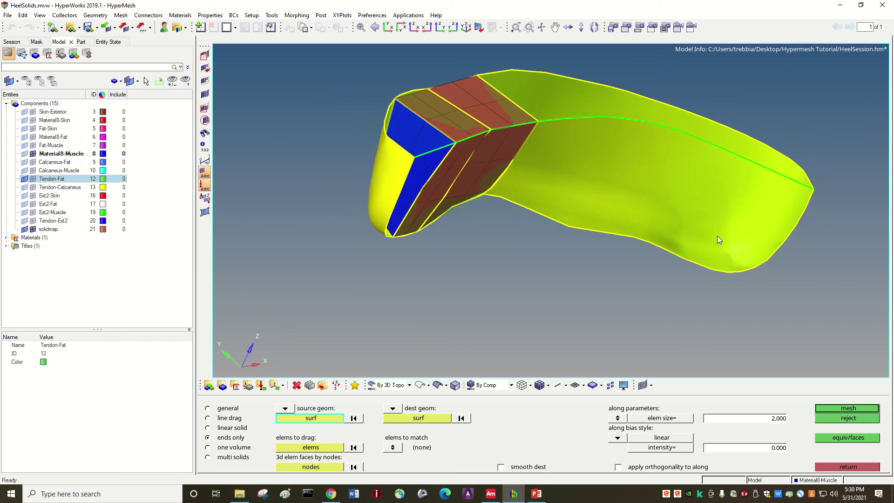
pyautogui.keyDown('ctrl'); pyautogui.moveTo(776, 189); pyautogui.dragTo(366, 158); pyautogui.keyUp('ctrl')
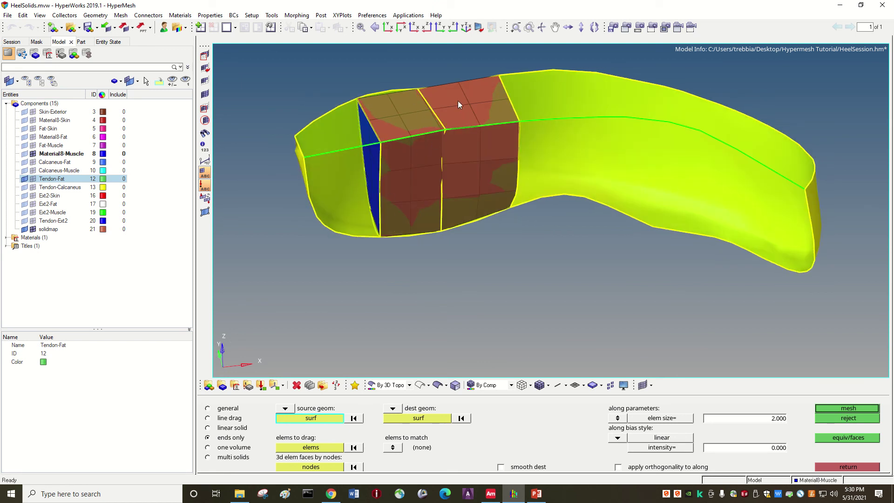
pyautogui.keyDown('ctrl'); pyautogui.moveTo(356, 152); pyautogui.dragTo(339, 180); pyautogui.keyUp('ctrl')
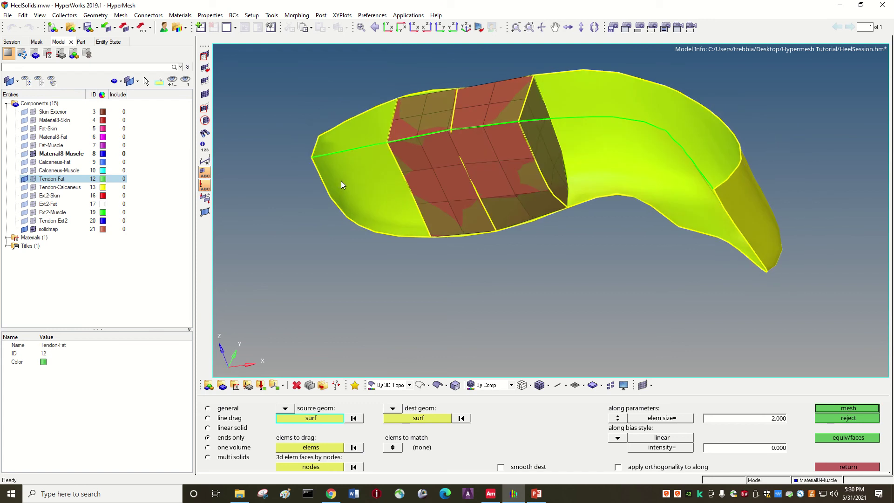
# Create a 2D AutoMesh on the curved outer surface of the tendon's short end piece, using mixed elements of size 2.000.
pyautogui.click(341, 184)
pyautogui.press('Right')
pyautogui.press('Right')
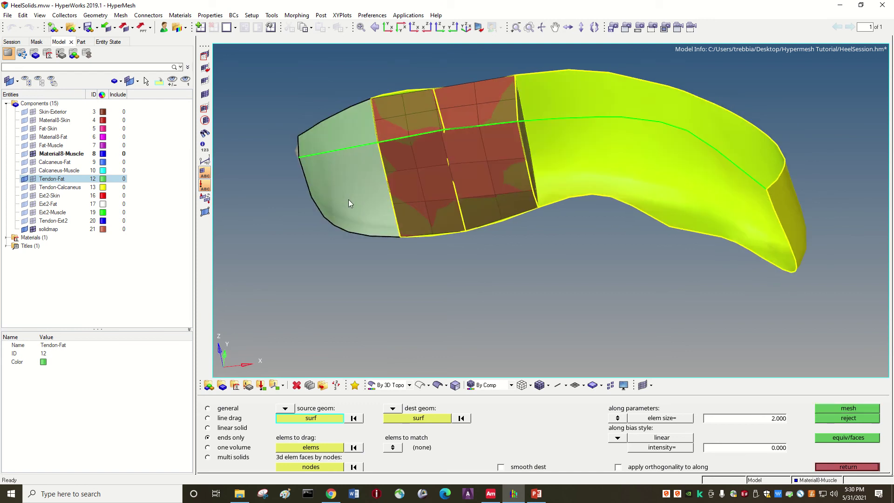
pyautogui.click(120, 15)
pyautogui.moveTo(154, 26)
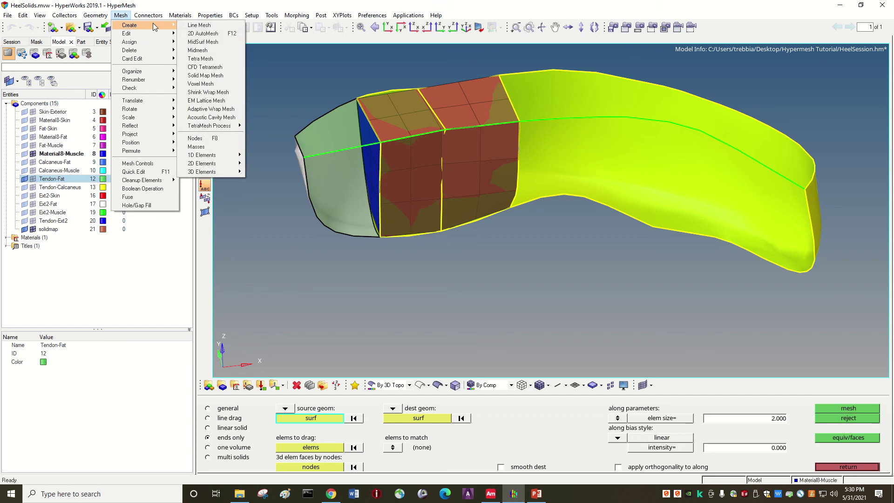
pyautogui.click(203, 34)
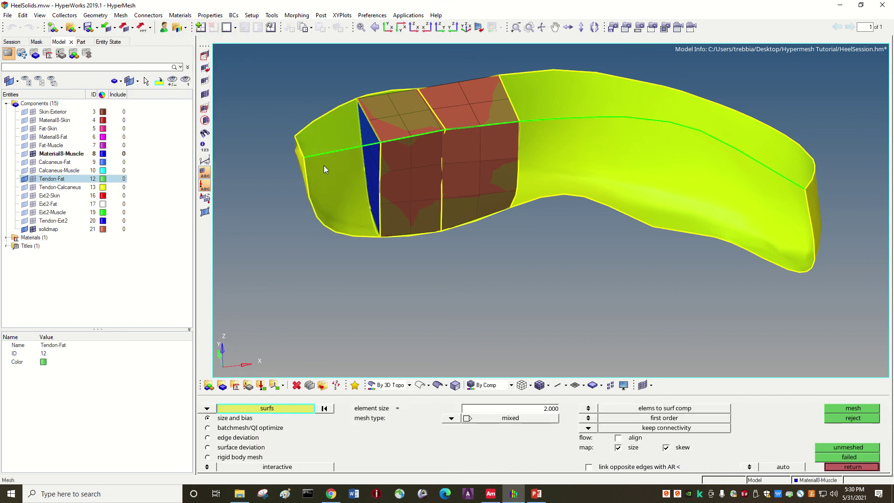
pyautogui.click(854, 409)
pyautogui.click(272, 409)
pyautogui.click(346, 206)
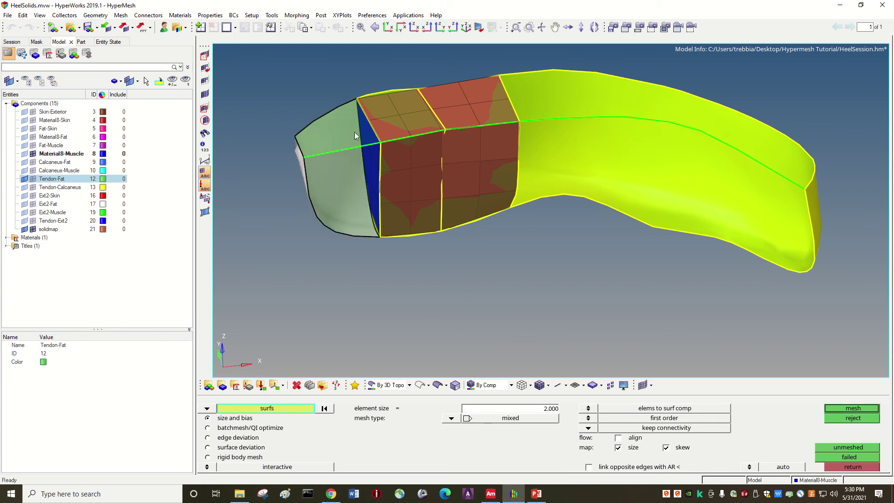
pyautogui.click(370, 170)
pyautogui.click(206, 408)
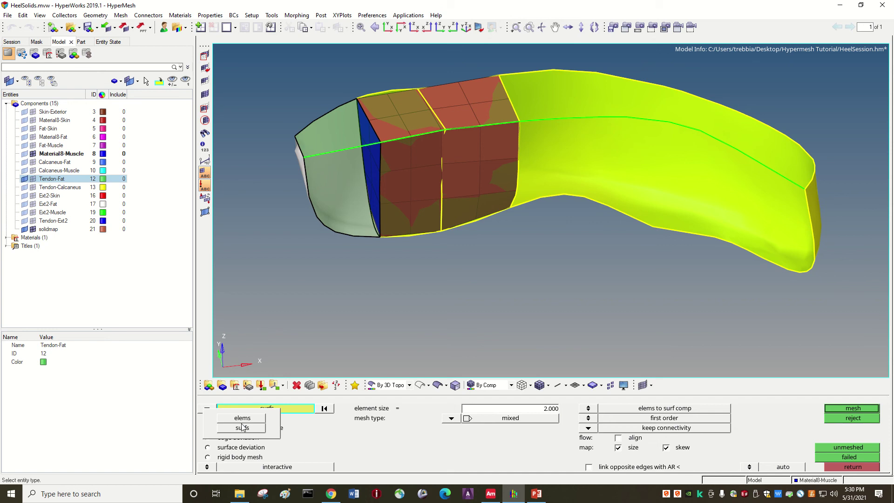
pyautogui.click(242, 427)
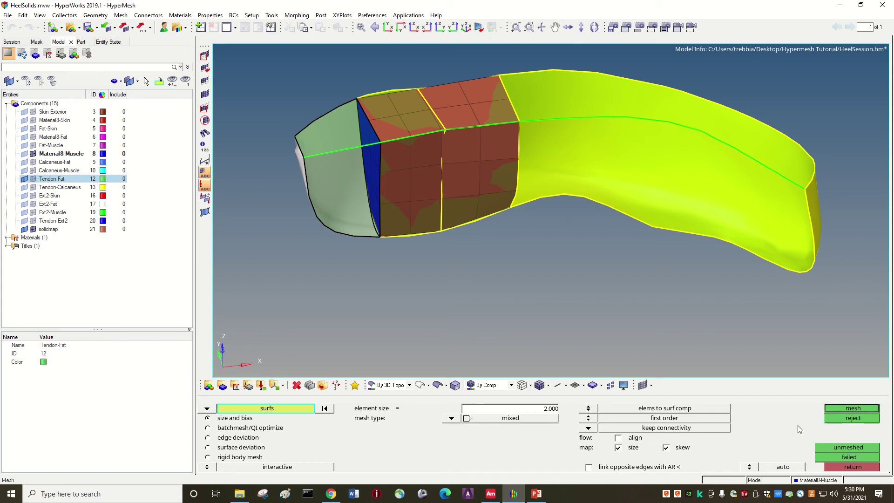
pyautogui.click(838, 408)
pyautogui.keyDown('ctrl'); pyautogui.moveTo(745, 368); pyautogui.dragTo(504, 348); pyautogui.keyUp('ctrl')
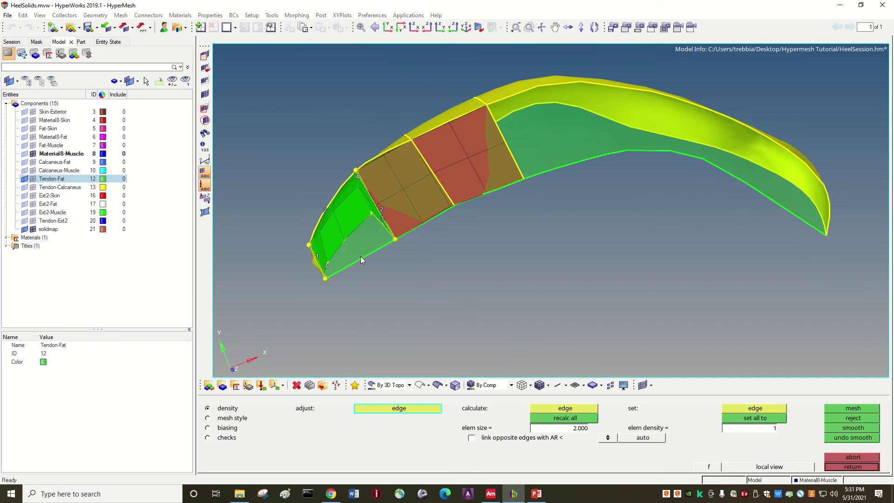
pyautogui.click(849, 467)
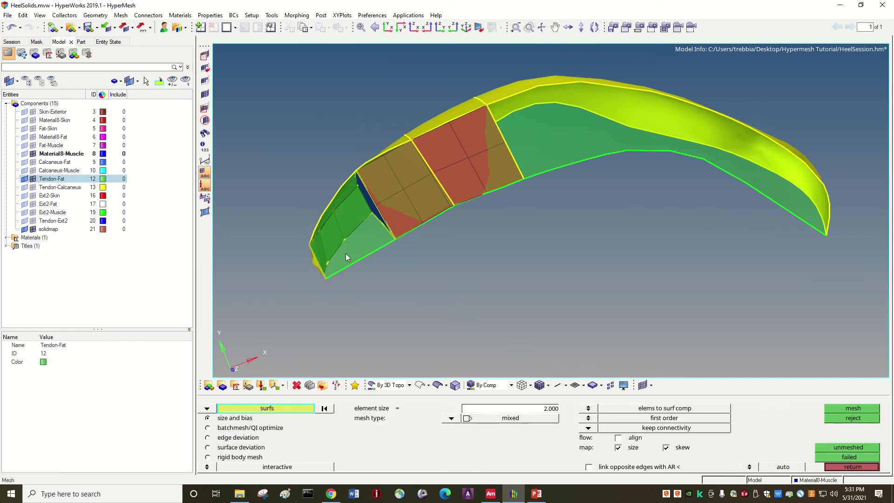
# Create a 2D AutoMesh on the end piece's Tendon-Ext2 face with mixed elements of size 2.000 and accept it.
pyautogui.keyDown('ctrl'); pyautogui.moveTo(358, 242); pyautogui.dragTo(368, 249); pyautogui.keyUp('ctrl')
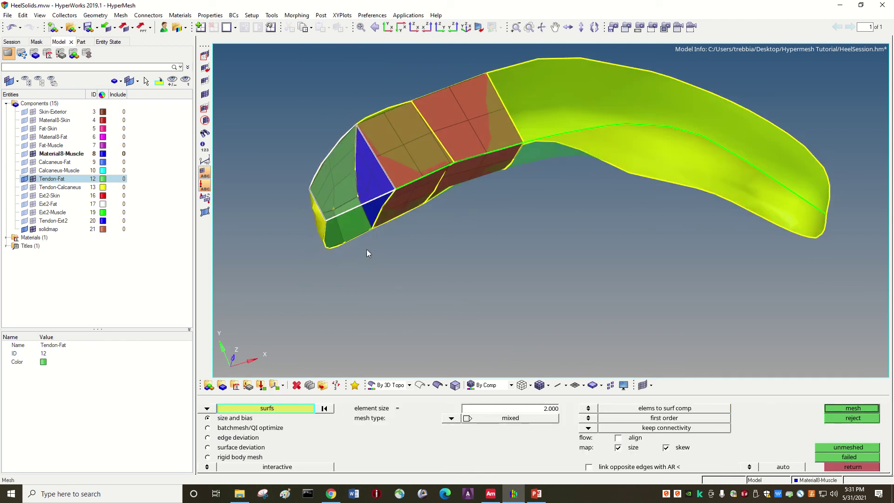
pyautogui.click(367, 225)
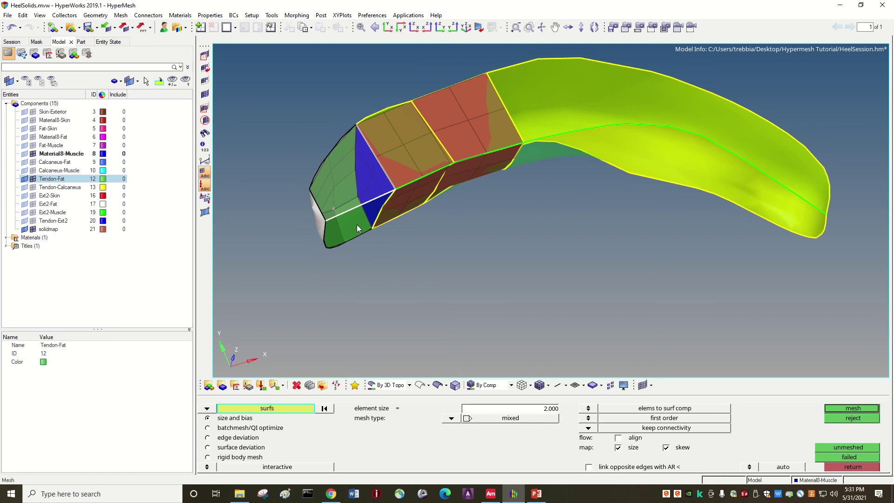
pyautogui.keyDown('ctrl'); pyautogui.moveTo(375, 214); pyautogui.dragTo(471, 275); pyautogui.keyUp('ctrl')
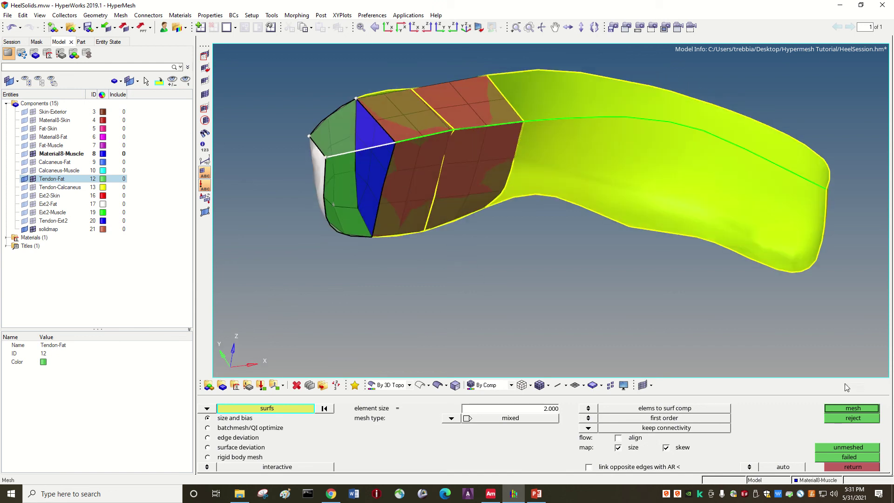
pyautogui.click(849, 408)
pyautogui.keyDown('ctrl'); pyautogui.moveTo(629, 335); pyautogui.dragTo(489, 280); pyautogui.keyUp('ctrl')
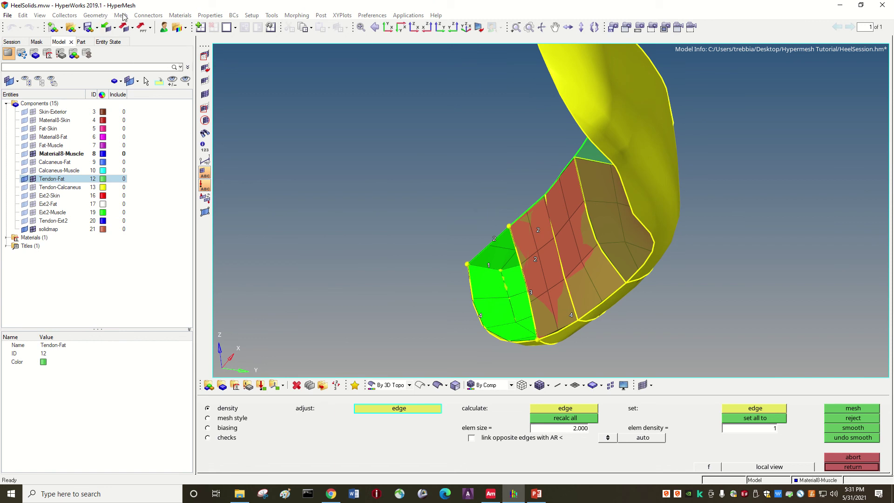
pyautogui.click(846, 467)
# Mesh the end piece's remaining Tendon-Calcaneus face with mixed 2D elements of size 2.000.
pyautogui.click(488, 261)
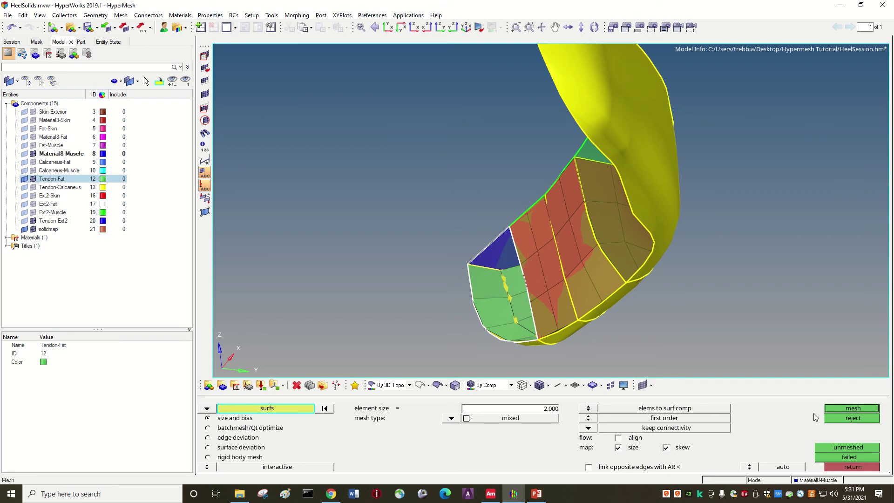
pyautogui.click(852, 408)
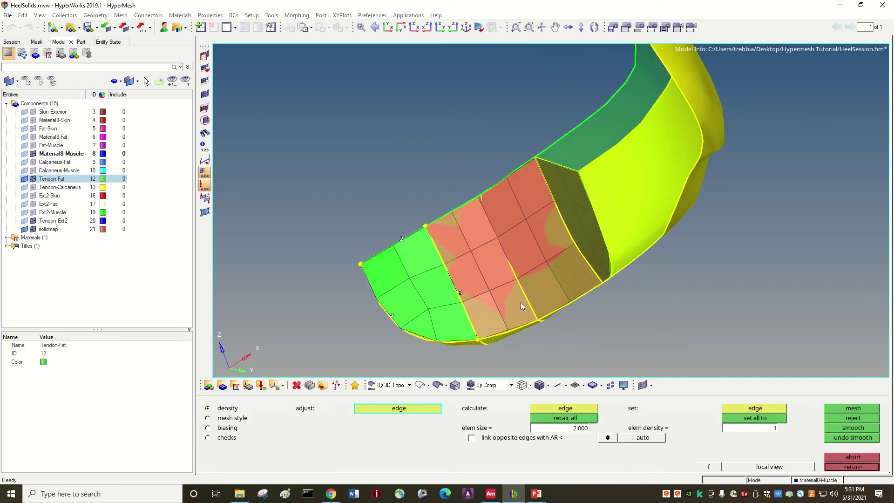
pyautogui.keyDown('ctrl'); pyautogui.moveTo(521, 303); pyautogui.dragTo(368, 198); pyautogui.keyUp('ctrl')
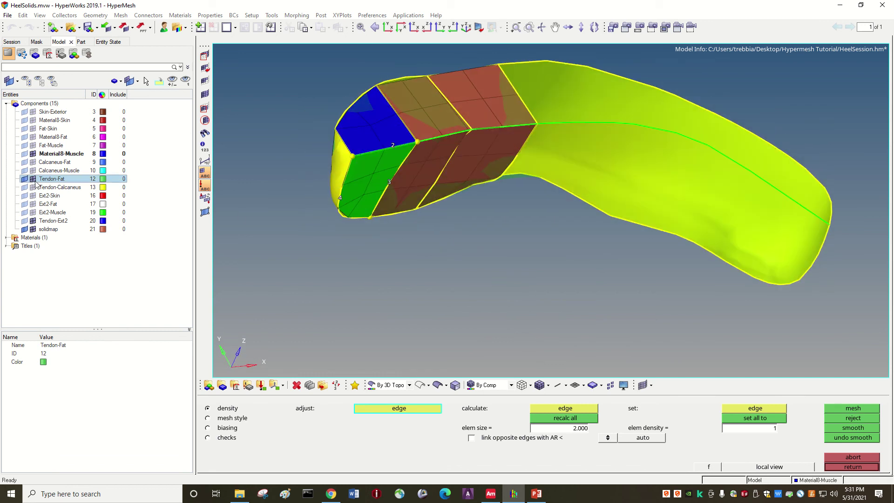
# Hide the tendon geometry and the solidmap elements to check the end piece's surface mesh, and accept that mesh.
pyautogui.click(25, 187)
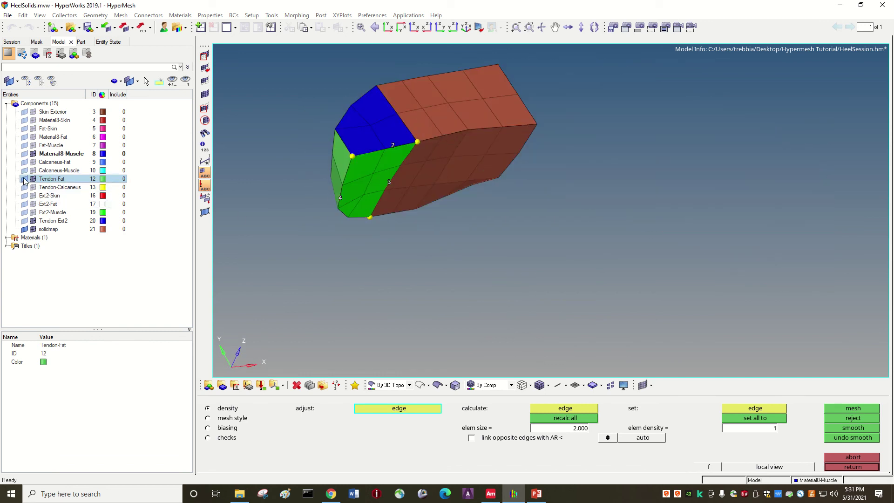
pyautogui.click(33, 230)
pyautogui.press('Left')
pyautogui.press('Left')
pyautogui.press('Left')
pyautogui.press('Left')
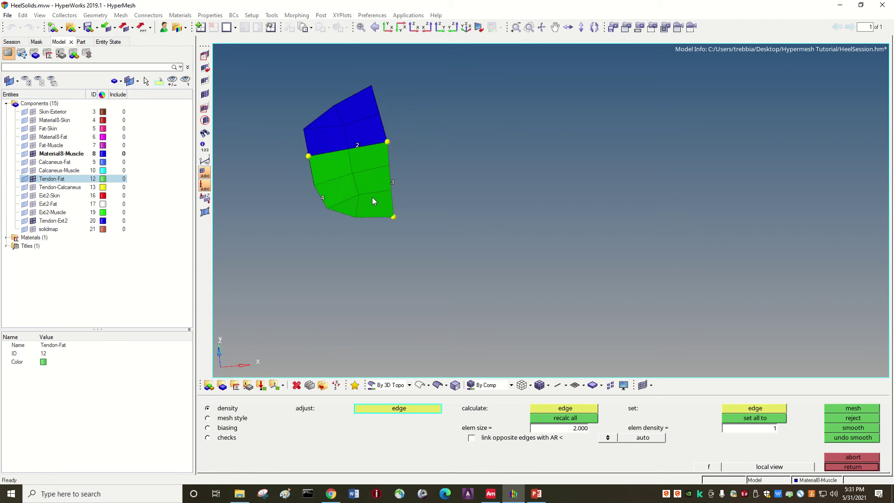
pyautogui.press('Right')
pyautogui.press('Right')
pyautogui.press('Up')
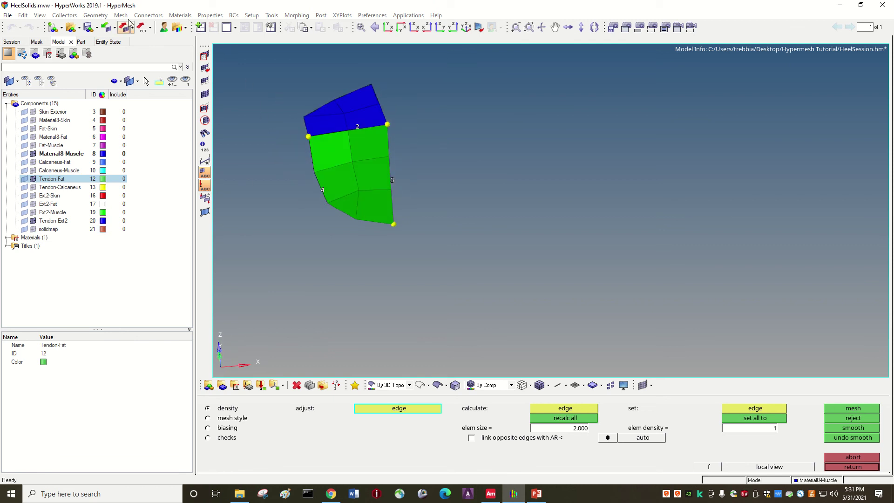
pyautogui.click(852, 468)
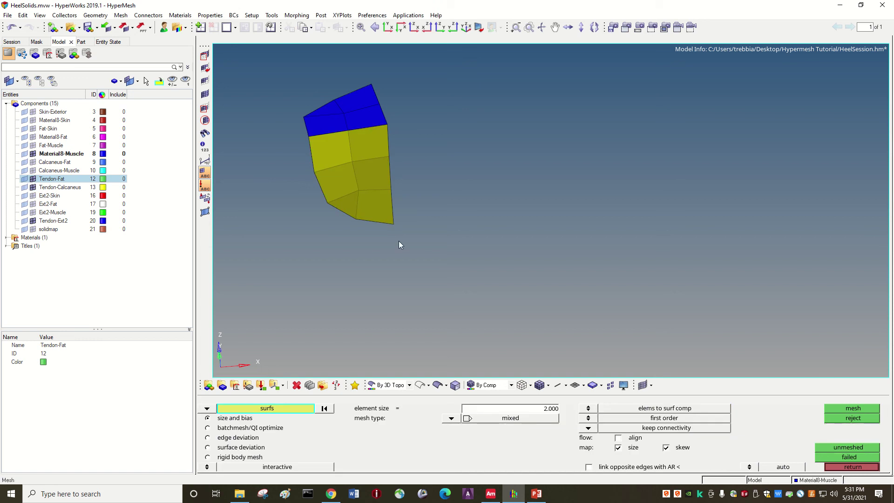
# Tetra mesh the tendon's end solid as a volume tetra matching the existing mesh, with trias, tetras and element size 3.000.
pyautogui.click(121, 15)
pyautogui.moveTo(131, 26)
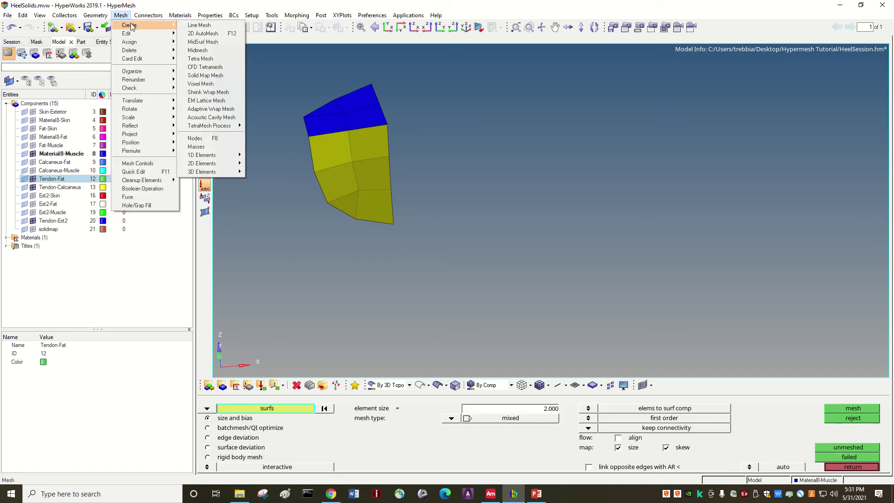
pyautogui.click(213, 59)
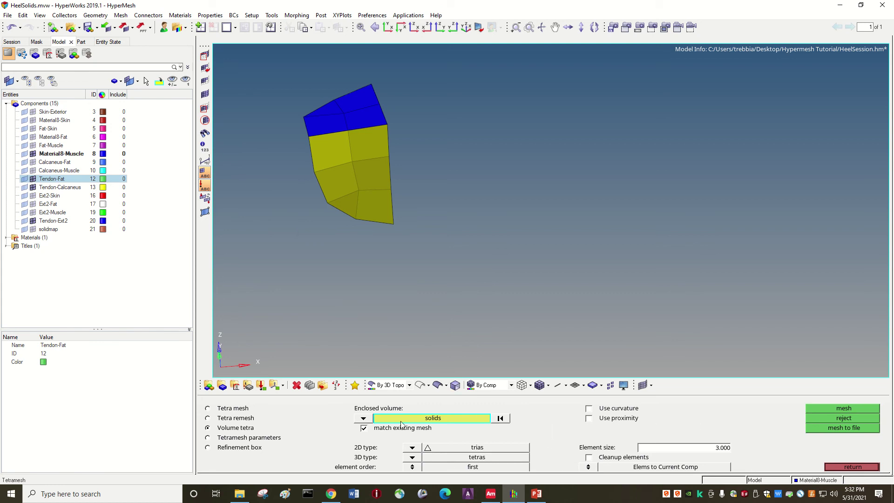
pyautogui.click(360, 419)
pyautogui.click(355, 426)
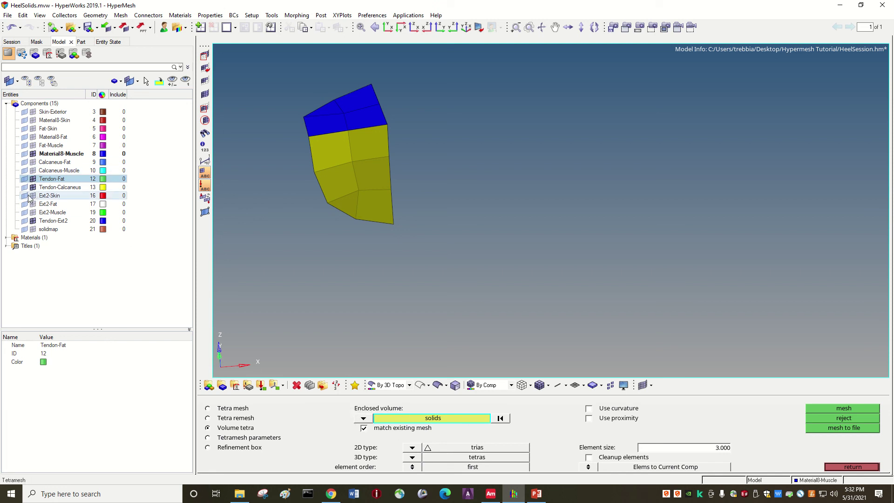
pyautogui.click(24, 179)
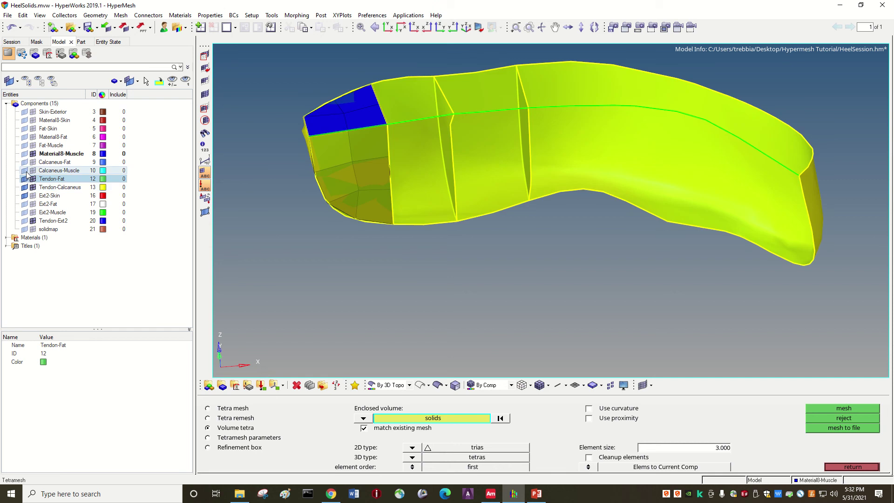
pyautogui.click(331, 188)
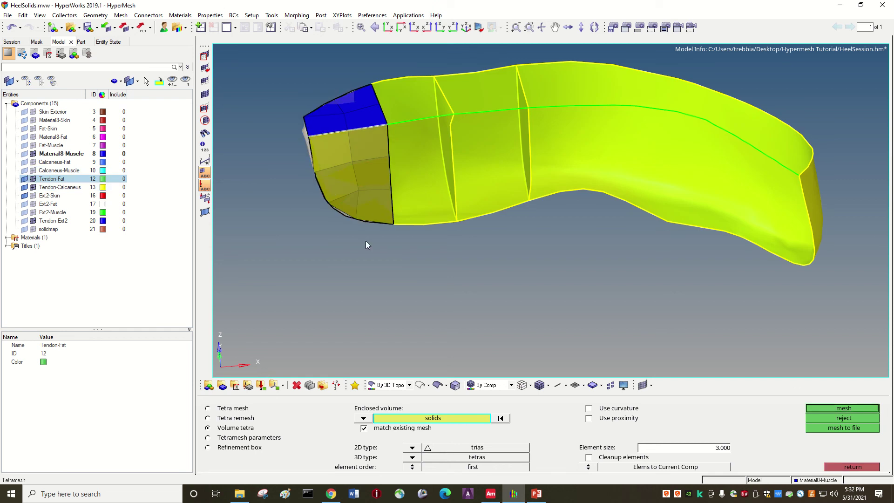
pyautogui.click(818, 410)
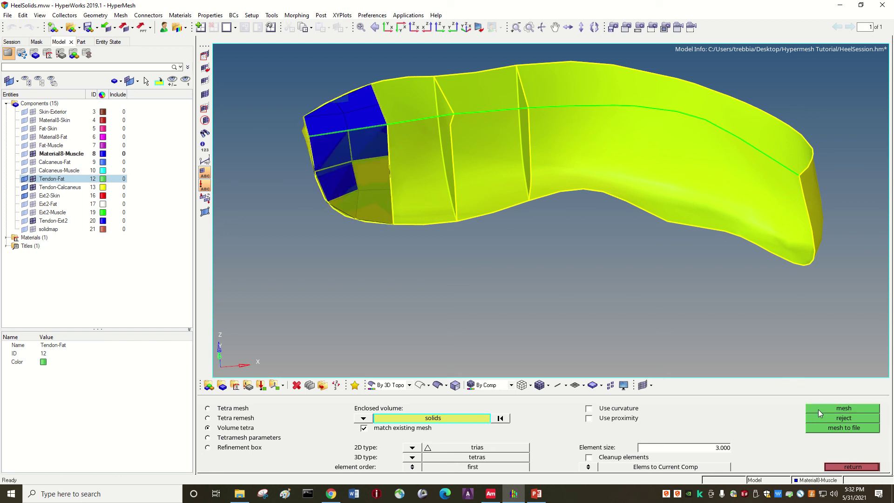
# Hide the tendon geometry and show the solidmap elements to inspect how the tetra mesh joins the mapped mesh.
pyautogui.press('Right')
pyautogui.press('Right')
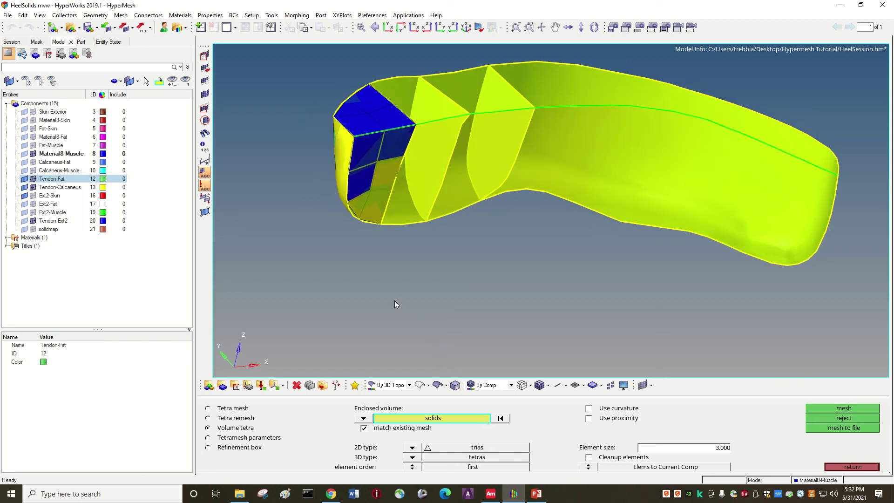
pyautogui.click(25, 187)
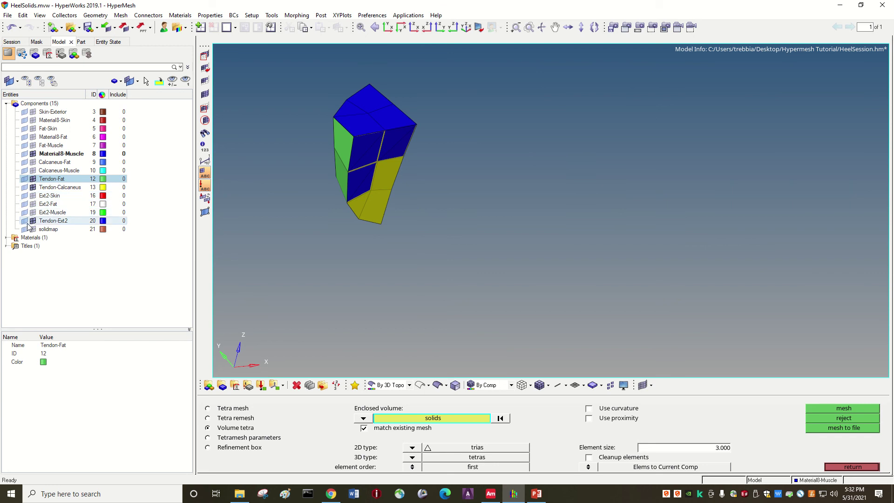
pyautogui.click(33, 171)
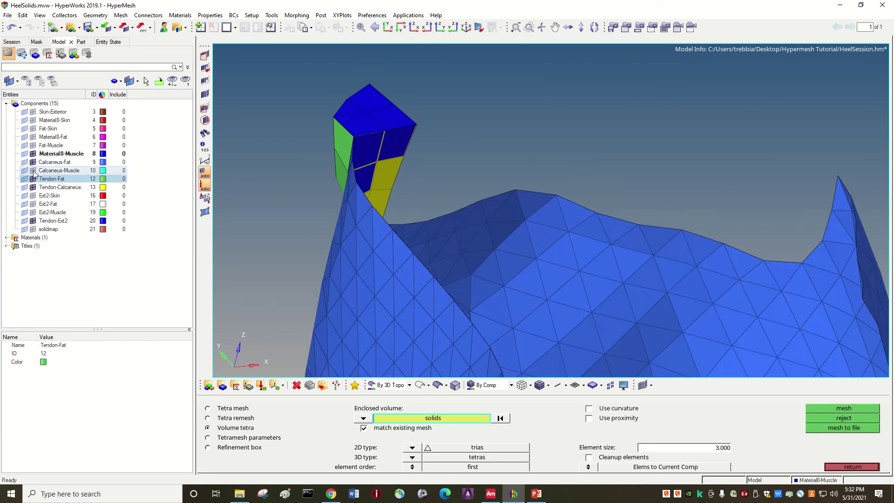
pyautogui.click(34, 171)
pyautogui.click(33, 171)
pyautogui.click(34, 162)
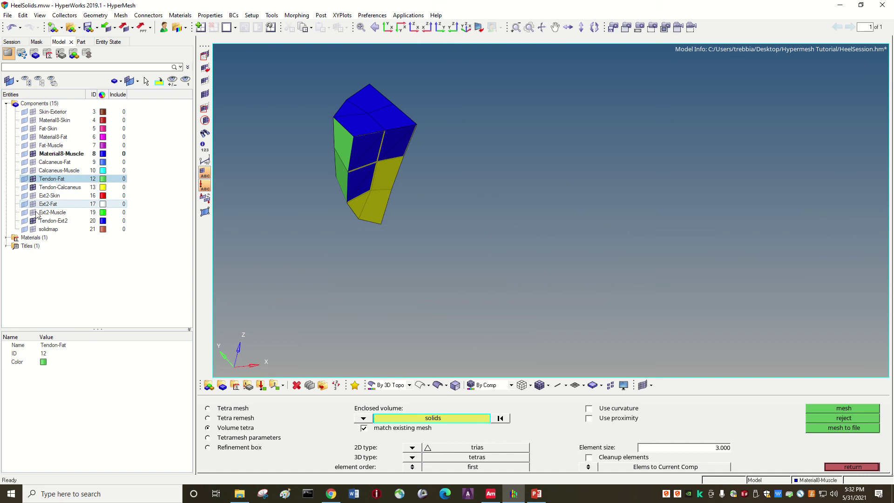
pyautogui.click(33, 228)
pyautogui.press('Right')
pyautogui.press('Right')
pyautogui.press('Right')
pyautogui.press('Right')
pyautogui.press('Right')
pyautogui.press('Right')
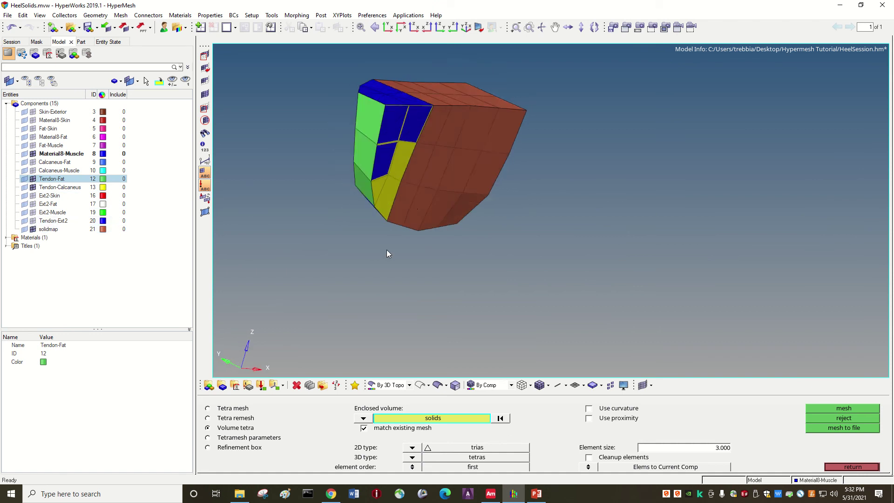
pyautogui.keyDown('ctrl'); pyautogui.moveTo(390, 254); pyautogui.dragTo(571, 176); pyautogui.keyUp('ctrl')
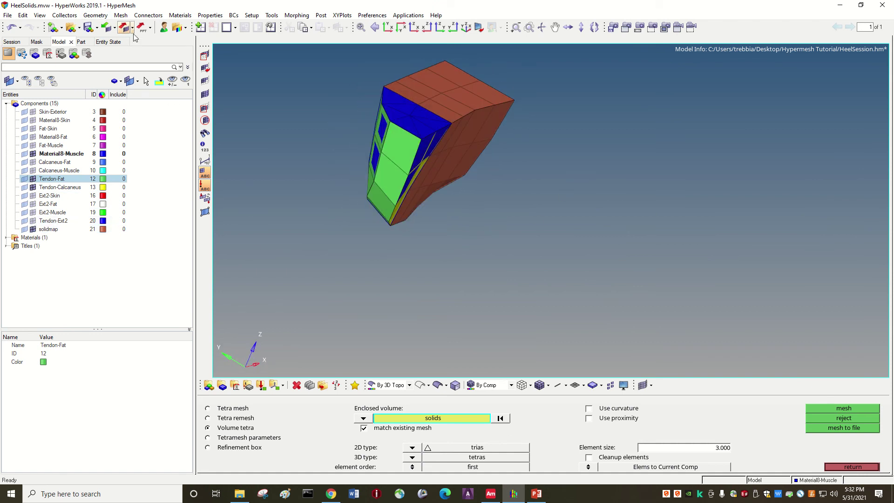
# Mask a corner block of elements running through the end piece and mapped pieces to expose the interior mesh.
pyautogui.press('Right')
pyautogui.click(205, 55)
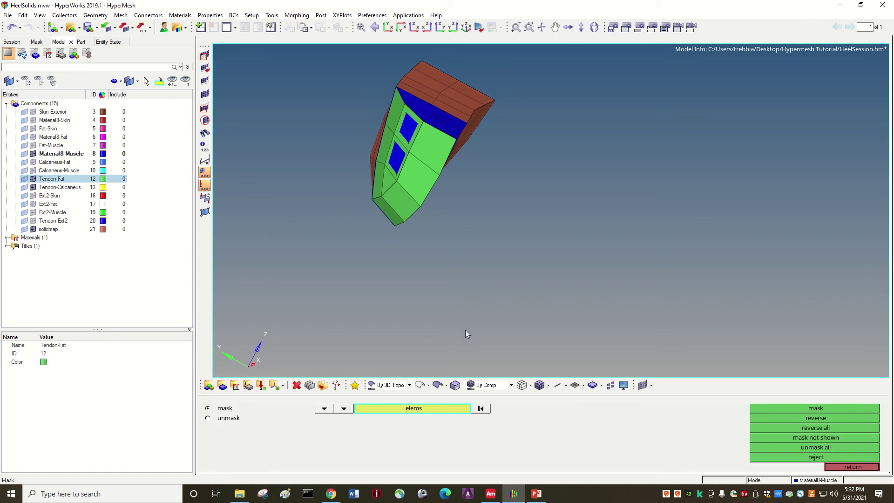
pyautogui.moveTo(495, 62)
pyautogui.keyDown('shift'); pyautogui.mouseDown()
pyautogui.moveTo(472, 96)
pyautogui.moveTo(447, 188)
pyautogui.mouseUp(); pyautogui.keyUp('shift')
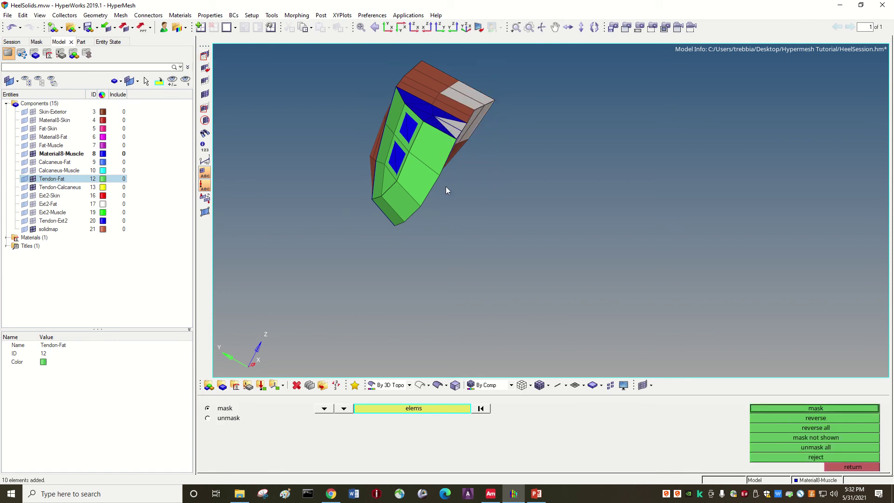
pyautogui.keyDown('shift'); pyautogui.moveTo(498, 66); pyautogui.dragTo(438, 193); pyautogui.keyUp('shift')
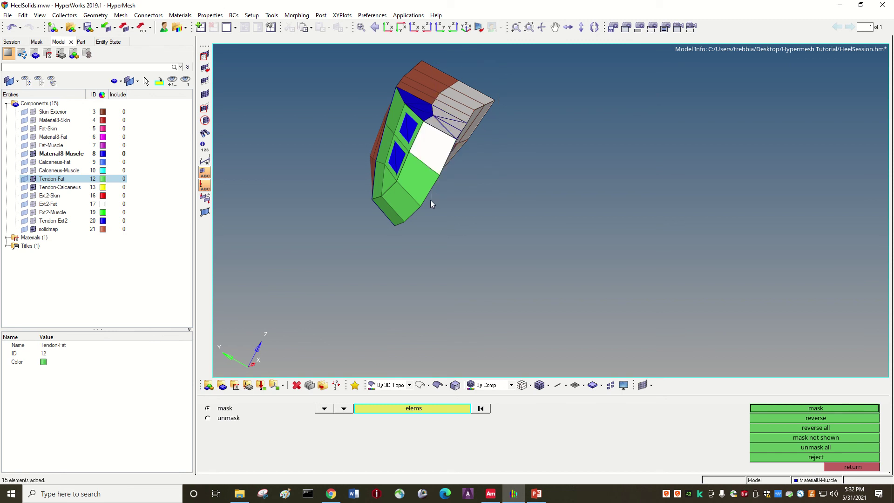
pyautogui.click(787, 410)
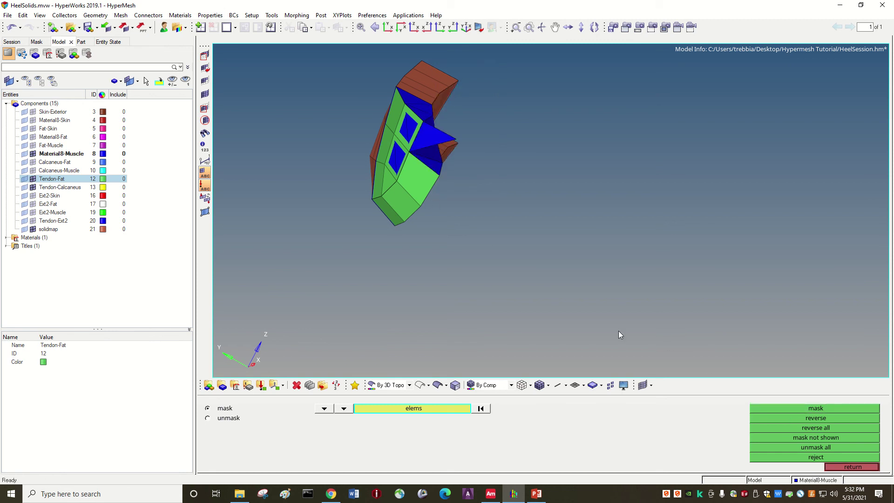
# Examine the exposed interior from several angles, comparing the end piece's tetra elements with the adjoining solid-mapped elements.
pyautogui.keyDown('ctrl'); pyautogui.moveTo(618, 330); pyautogui.dragTo(483, 283); pyautogui.keyUp('ctrl')
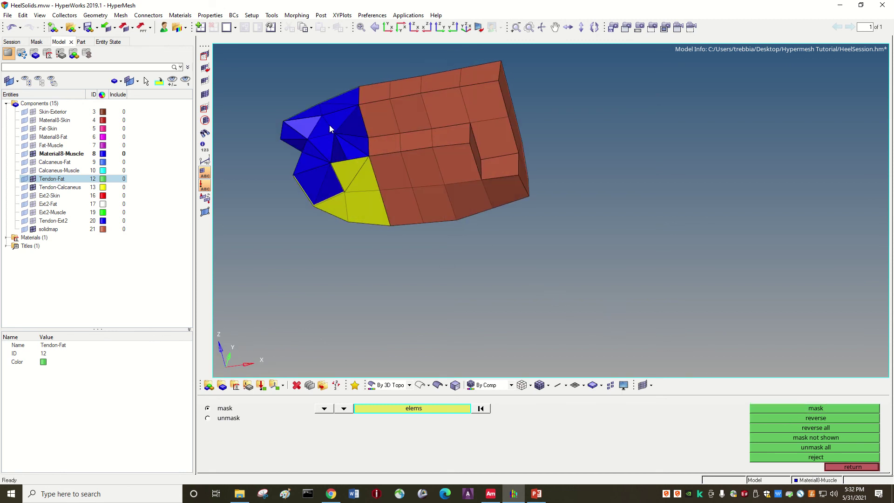
pyautogui.keyDown('ctrl'); pyautogui.moveTo(336, 205); pyautogui.dragTo(367, 119); pyautogui.keyUp('ctrl')
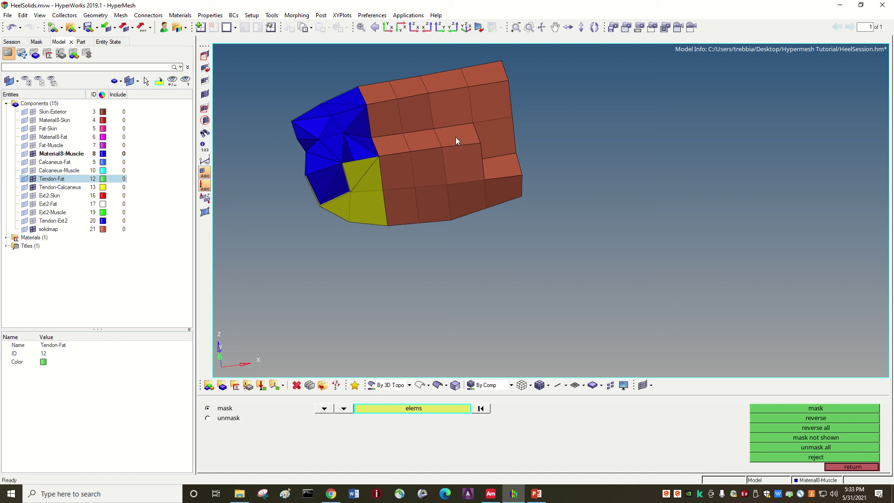
pyautogui.press('Right')
pyautogui.press('Left')
pyautogui.press('Left')
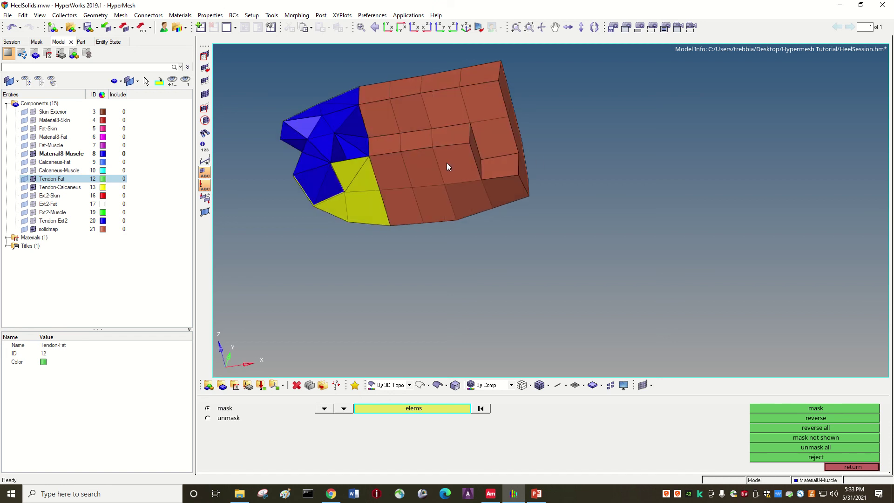
pyautogui.press('Left')
pyautogui.press('Left')
pyautogui.press('Left')
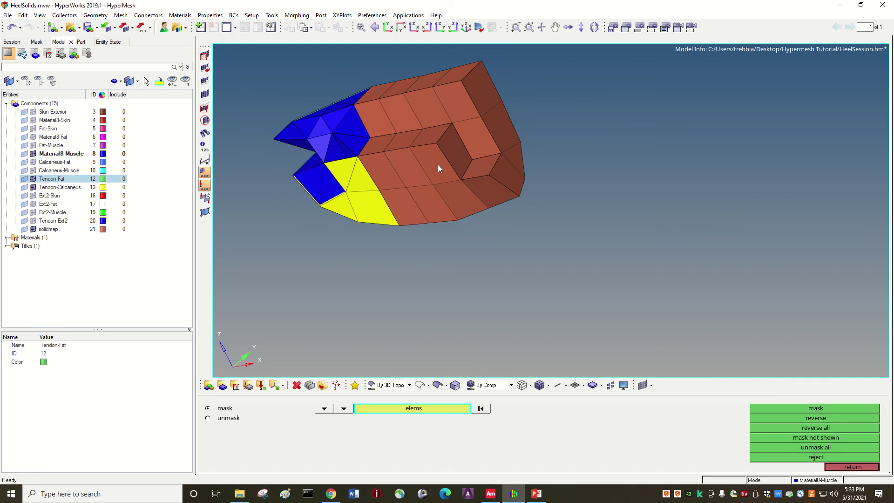
pyautogui.press('Left')
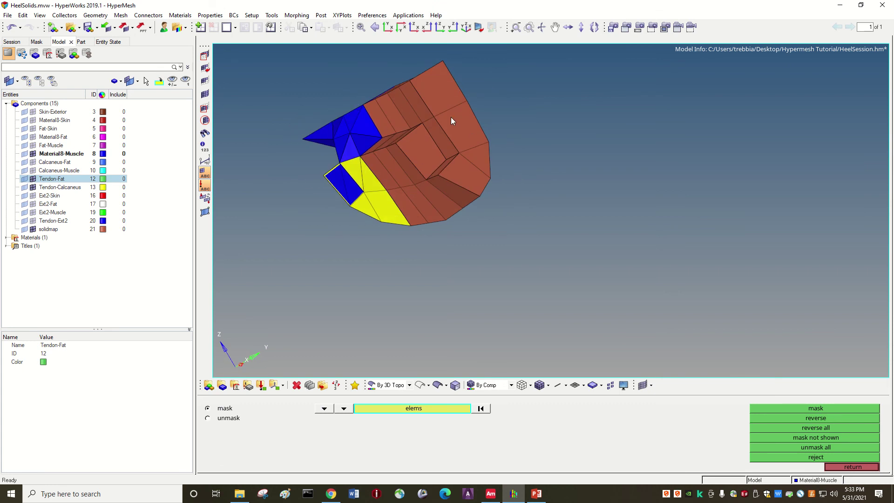
pyautogui.press('Left')
pyautogui.press('Right')
pyautogui.press('Right')
pyautogui.press('Right')
pyautogui.press('Right')
pyautogui.press('Right')
pyautogui.press('Right')
pyautogui.press('Right')
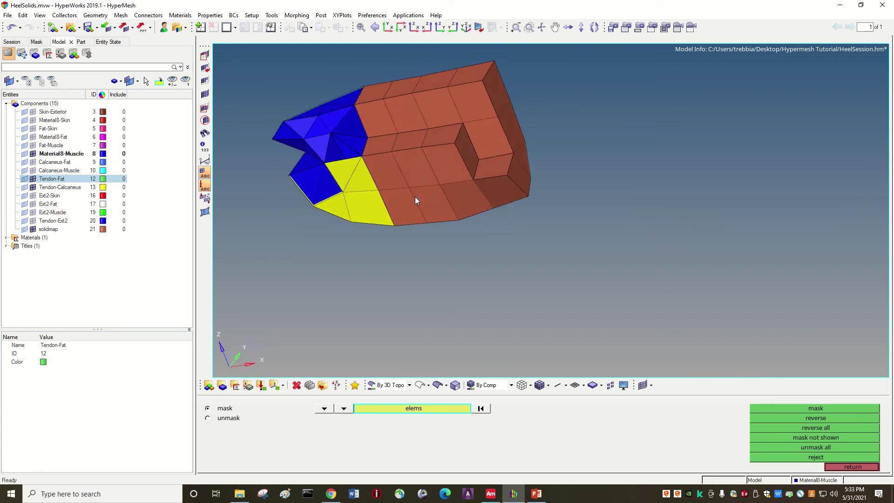
pyautogui.press('Up')
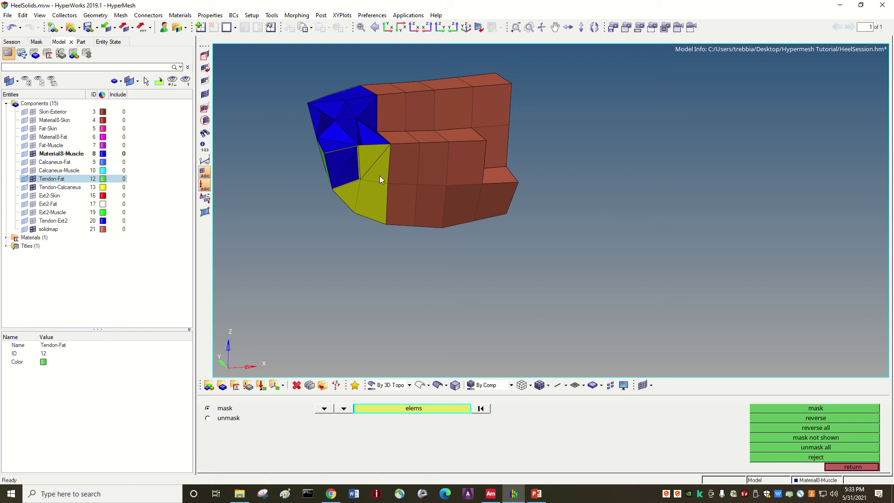
pyautogui.press('Up')
pyautogui.press('Left')
pyautogui.press('Down')
pyautogui.press('Down')
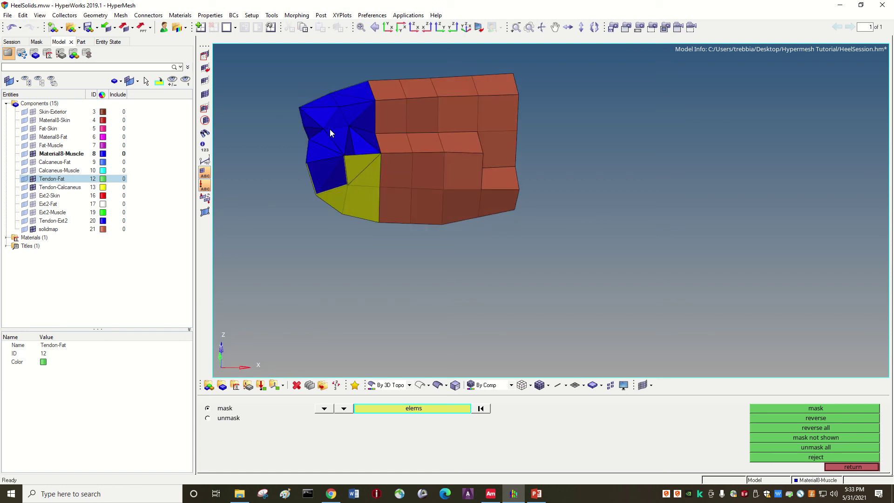